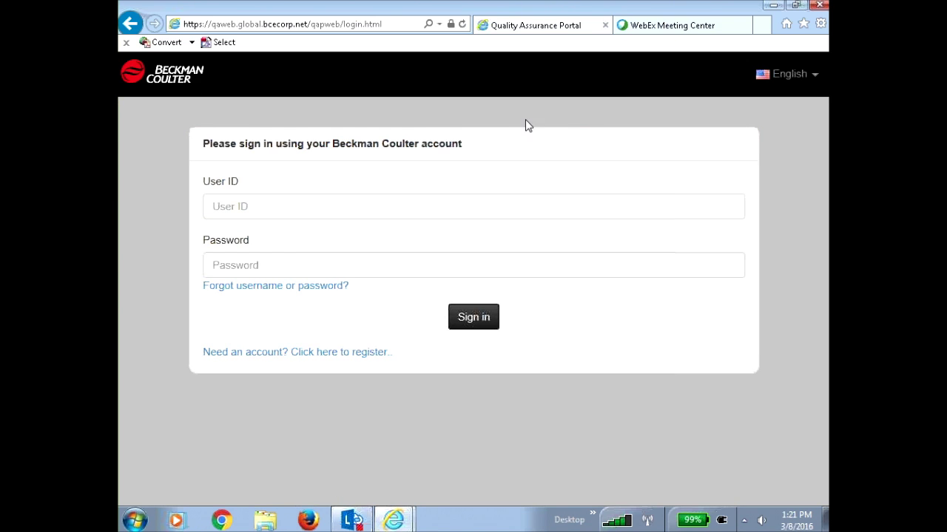
Sign in to eIQAP with the account's user ID and password to reach My Profile
{"action": "left_click", "coordinate": [241, 208]}
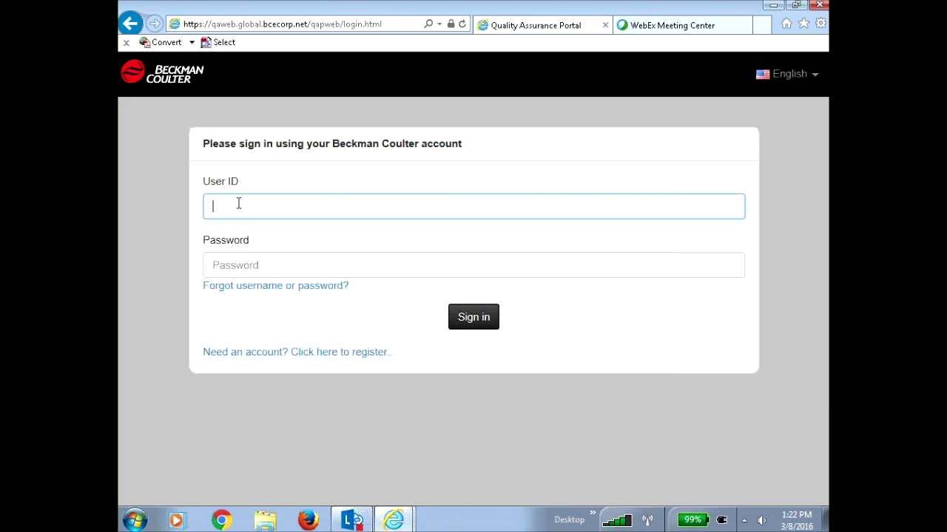
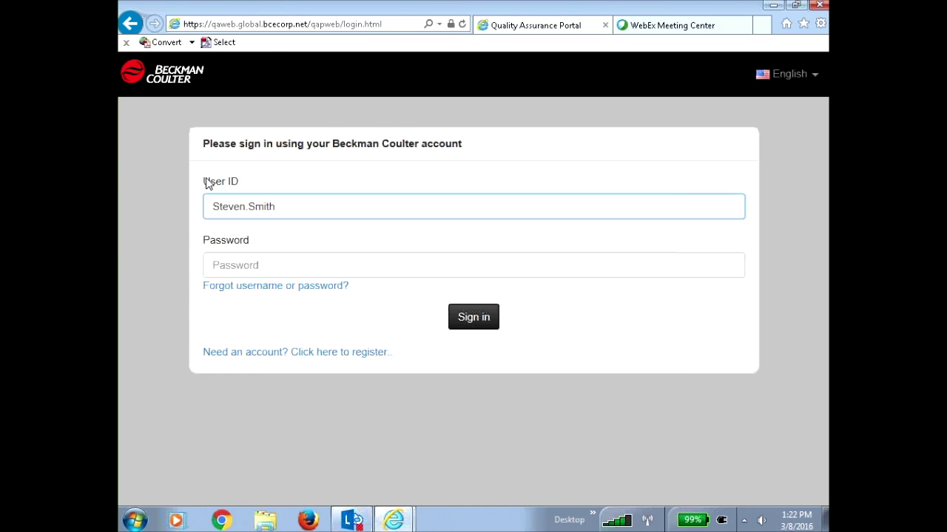
{"action": "key", "text": "Tab"}
{"action": "type", "text": "********"}
{"action": "key", "text": "Return"}
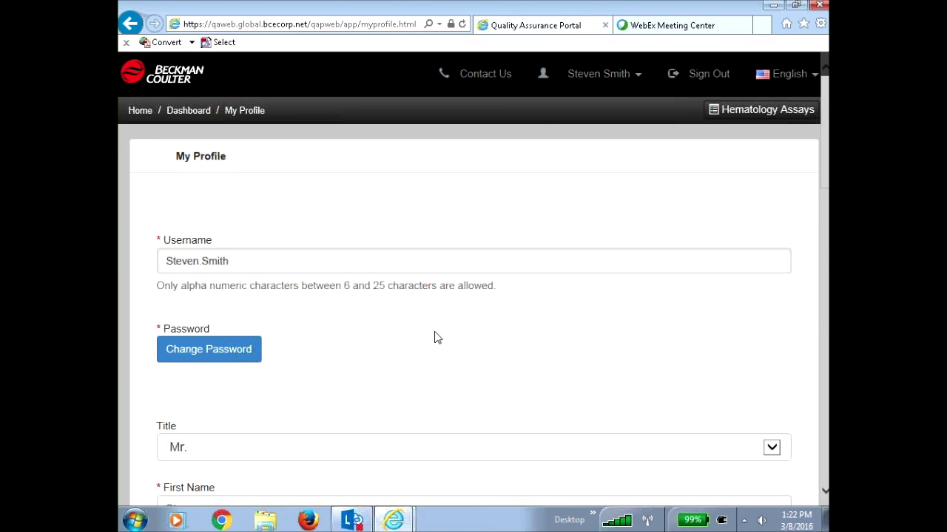
{"action": "scroll", "coordinate": [433, 343], "scroll_direction": "down", "scroll_amount": 1}
{"action": "scroll", "coordinate": [434, 343], "scroll_direction": "down", "scroll_amount": 4}
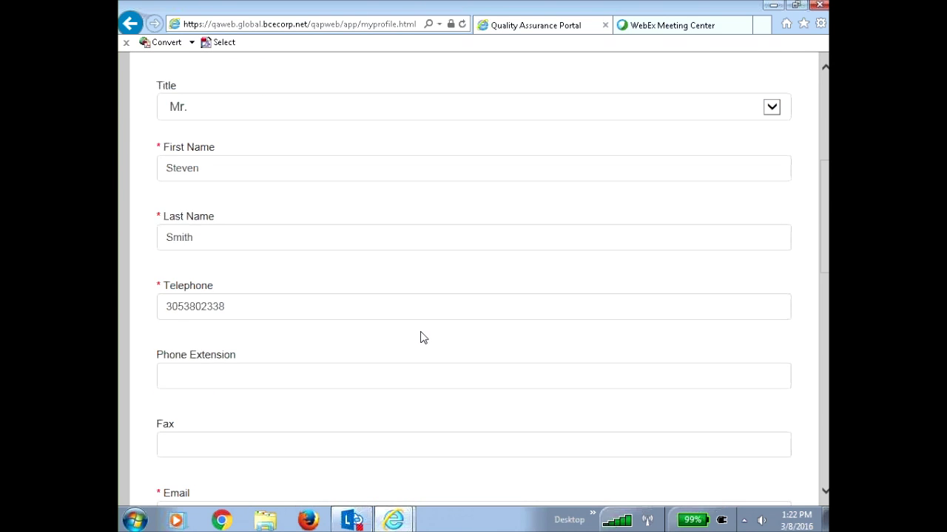
{"action": "scroll", "coordinate": [420, 337], "scroll_direction": "down", "scroll_amount": 1}
{"action": "scroll", "coordinate": [420, 337], "scroll_direction": "down", "scroll_amount": 1}
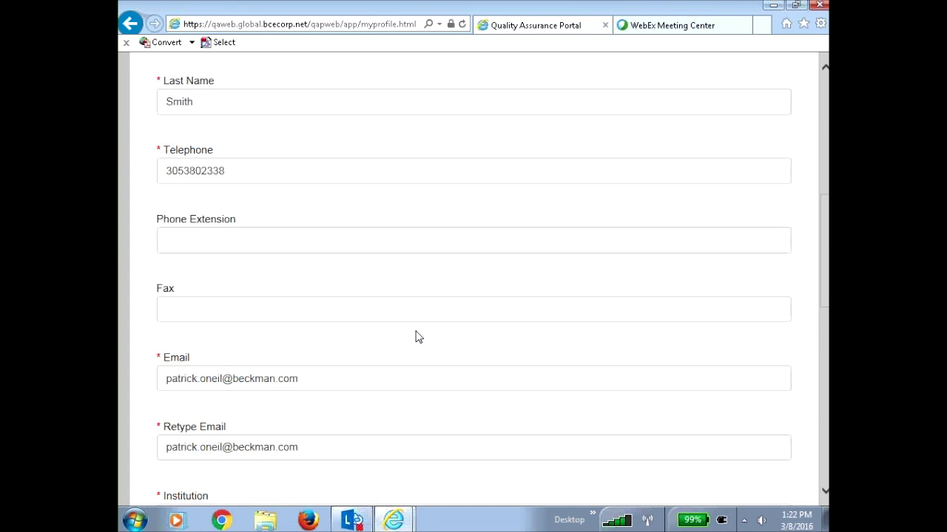
{"action": "scroll", "coordinate": [416, 337], "scroll_direction": "down", "scroll_amount": 1}
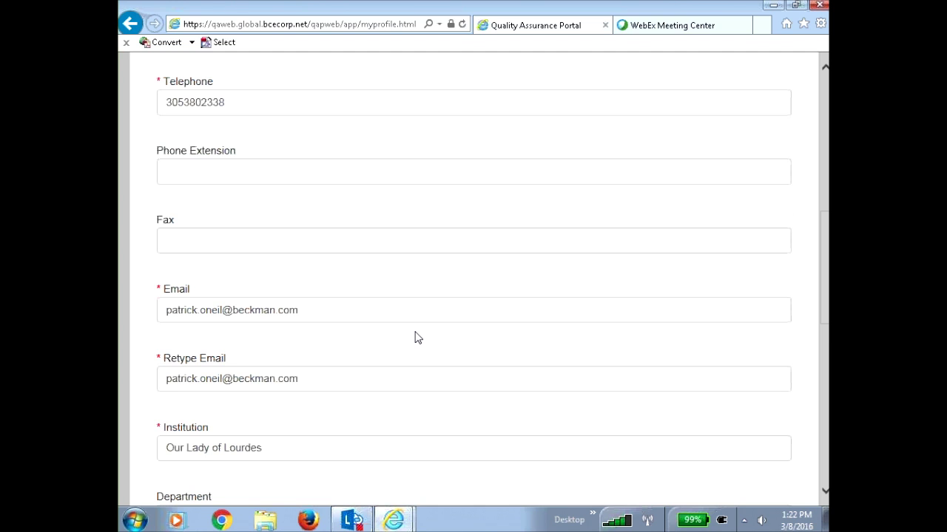
{"action": "scroll", "coordinate": [418, 337], "scroll_direction": "down", "scroll_amount": 2}
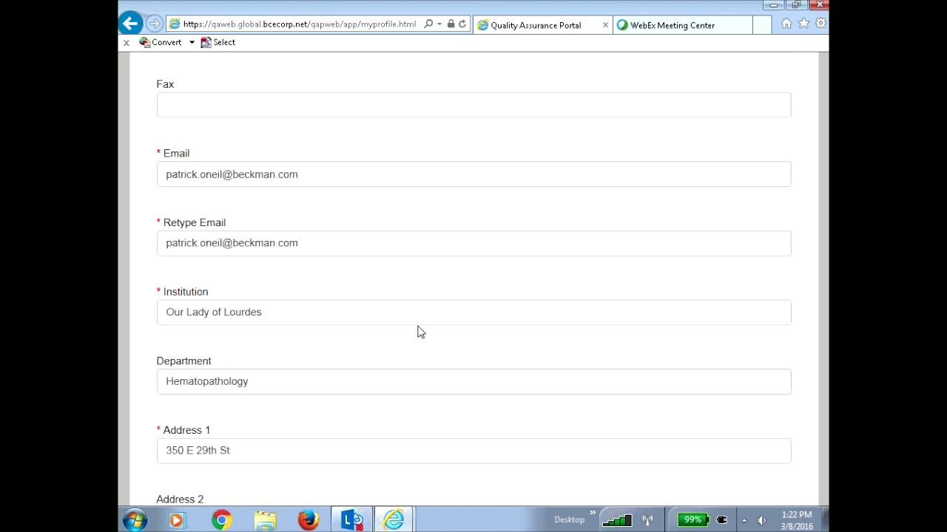
{"action": "scroll", "coordinate": [419, 329], "scroll_direction": "down", "scroll_amount": 6}
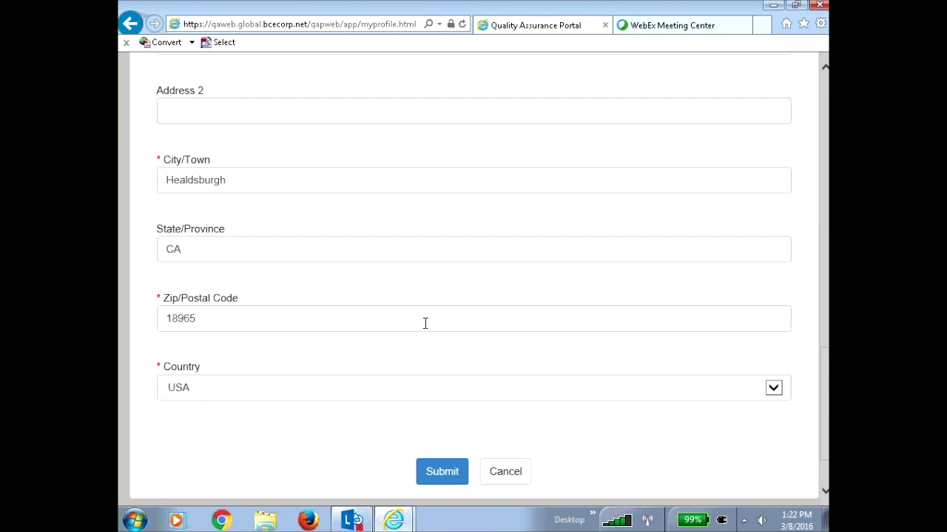
Cancel My Profile and scroll the DxH 800 72528-1-B1 dashboard down to the report tabs
{"action": "left_click", "coordinate": [500, 478]}
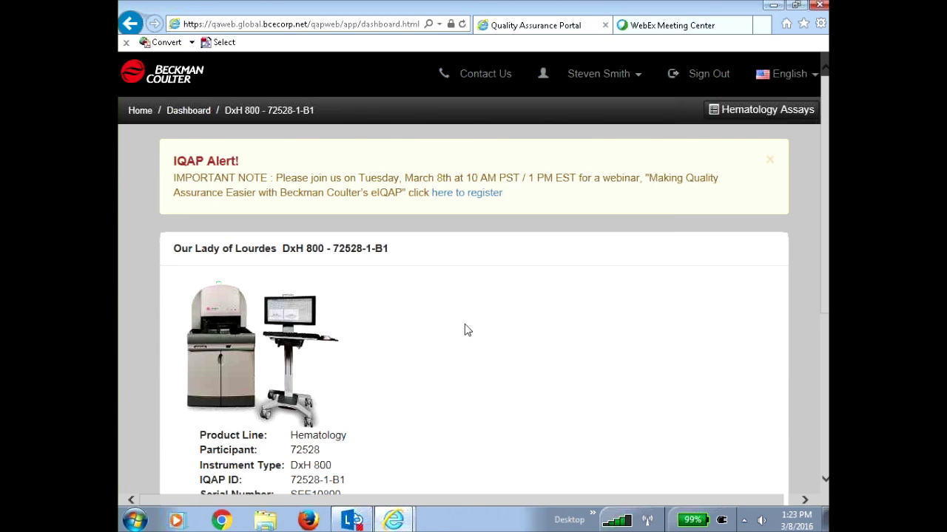
{"action": "scroll", "coordinate": [465, 330], "scroll_direction": "down", "scroll_amount": 1}
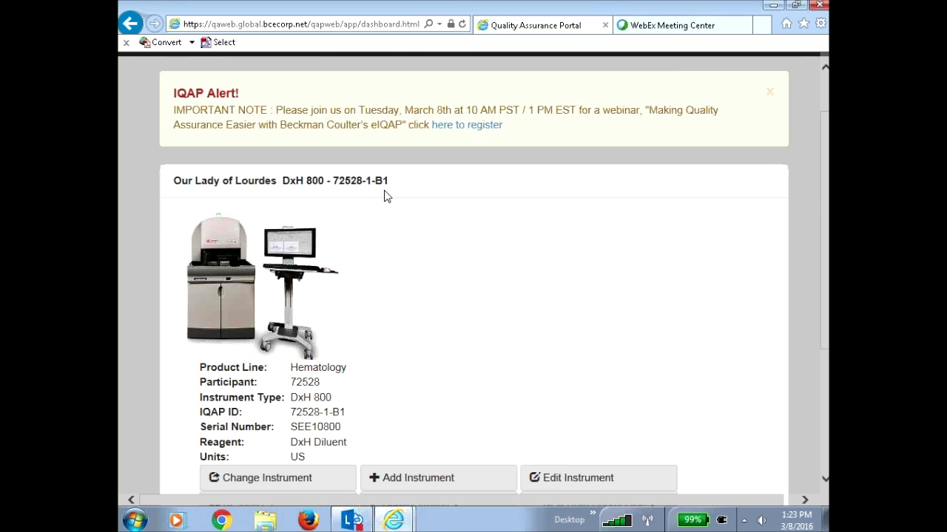
{"action": "scroll", "coordinate": [470, 272], "scroll_direction": "down", "scroll_amount": 1}
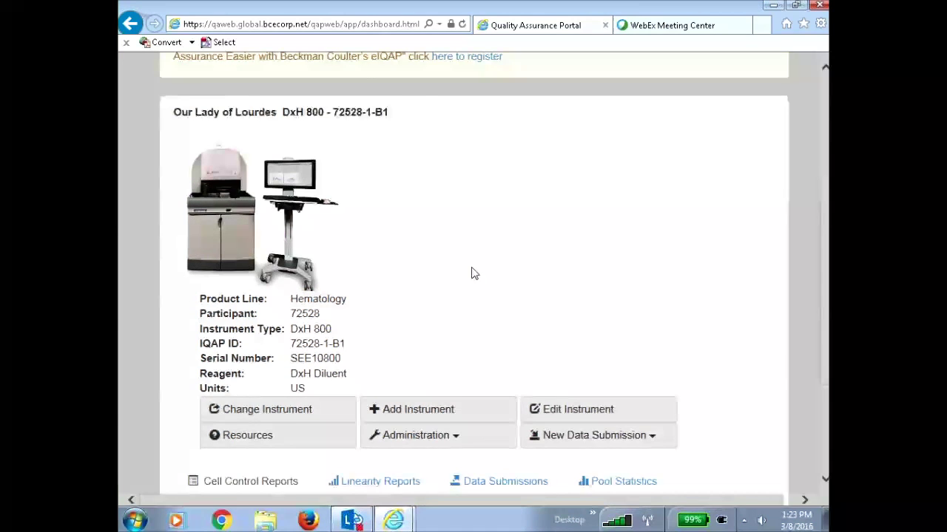
{"action": "scroll", "coordinate": [474, 274], "scroll_direction": "down", "scroll_amount": 1}
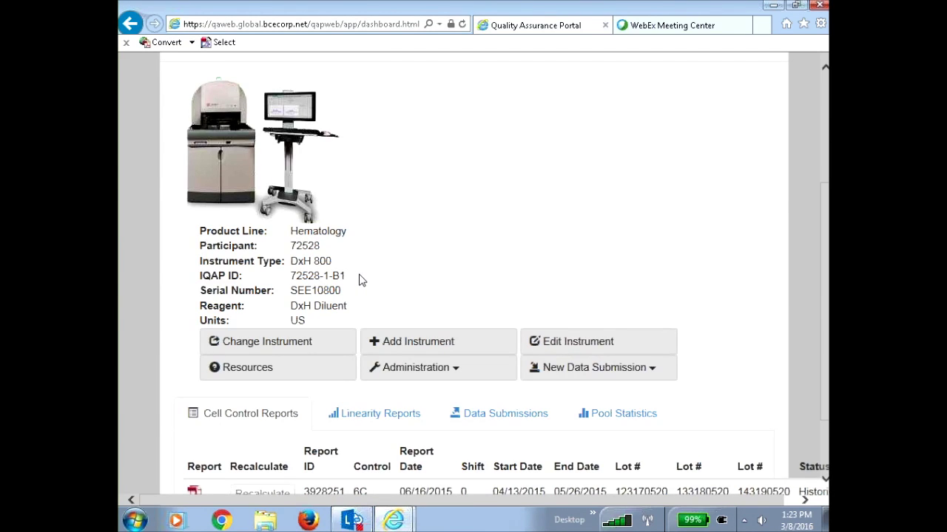
Open the Change Instrument list and close it without switching instruments
{"action": "left_click", "coordinate": [310, 343]}
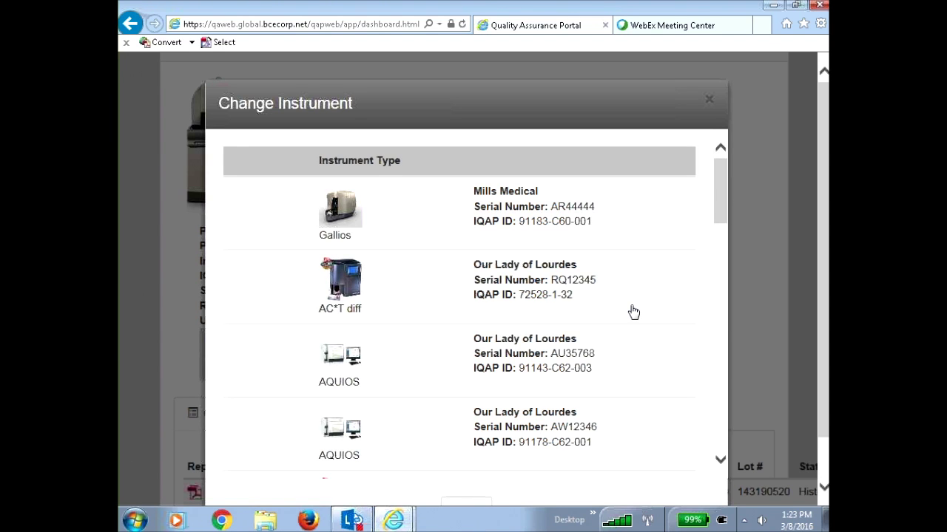
{"action": "left_click", "coordinate": [762, 283]}
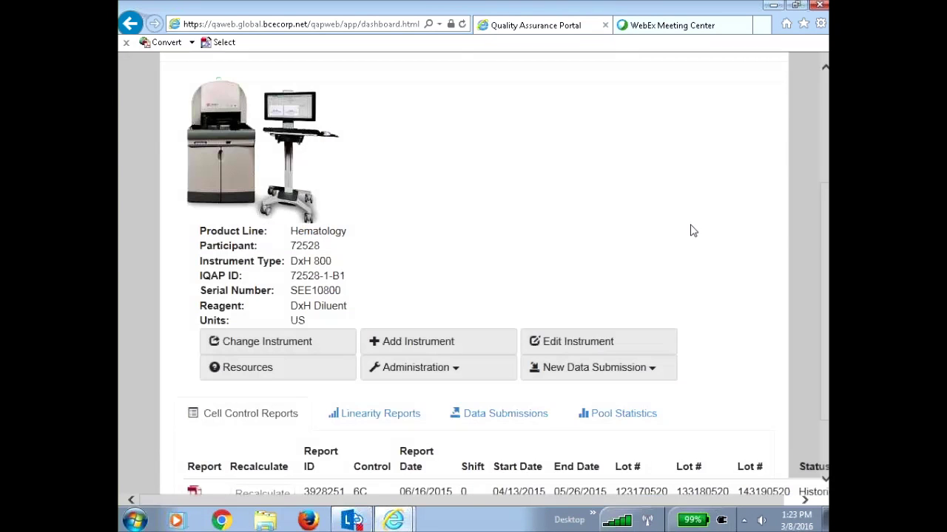
{"action": "scroll", "coordinate": [691, 227], "scroll_direction": "up", "scroll_amount": 3}
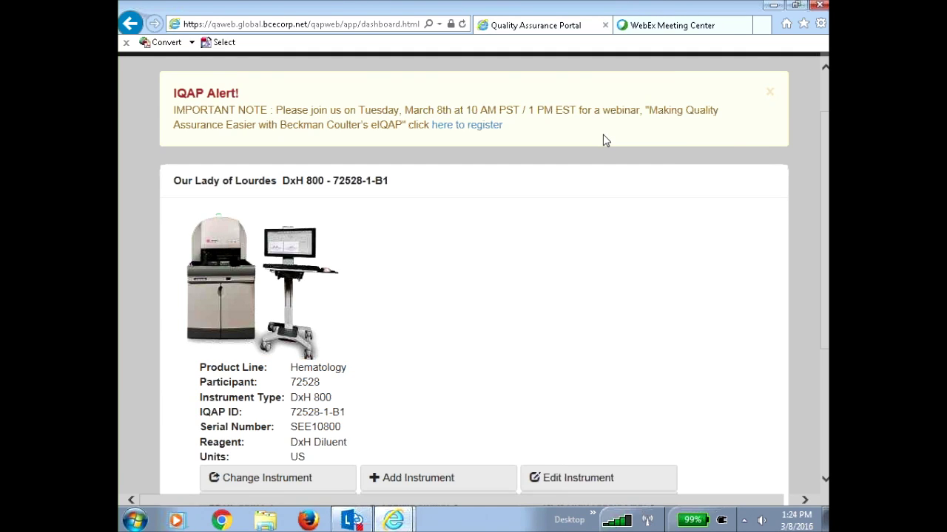
Dismiss the IQAP Alert webinar banner at the top of the dashboard
{"action": "left_click", "coordinate": [770, 95]}
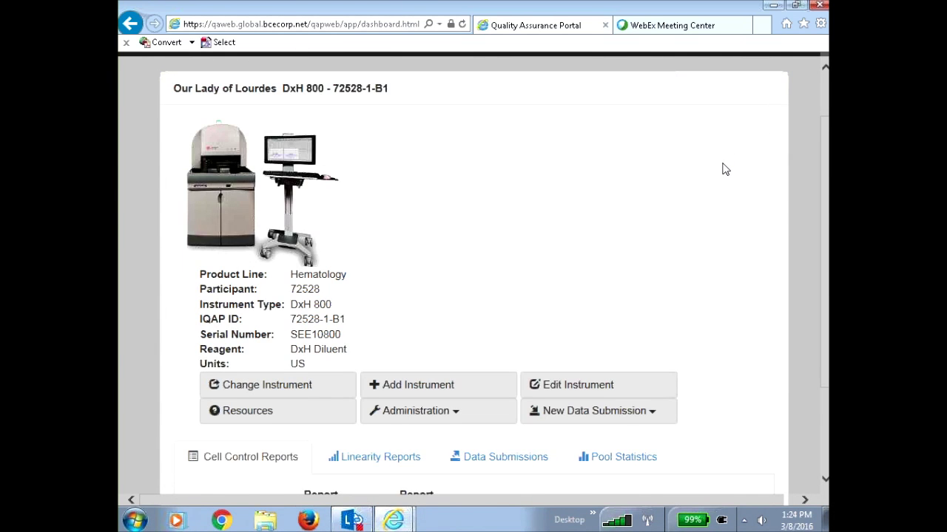
{"action": "scroll", "coordinate": [723, 166], "scroll_direction": "up", "scroll_amount": 1}
{"action": "scroll", "coordinate": [719, 164], "scroll_direction": "down", "scroll_amount": 1}
{"action": "scroll", "coordinate": [720, 164], "scroll_direction": "down", "scroll_amount": 1}
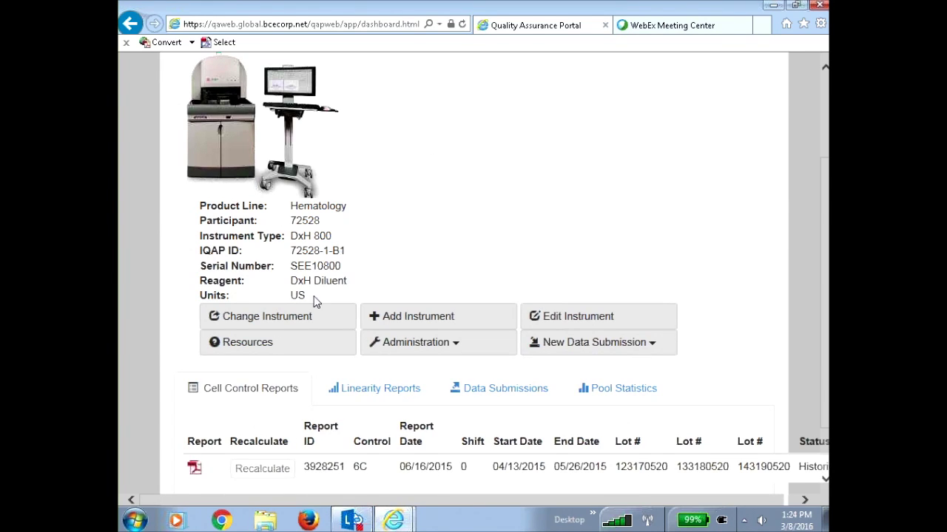
Switch to DxH 800 72528-1-B2 (serial AS72555), dismiss the IQAP Alert, and view its empty reports
{"action": "left_click", "coordinate": [300, 318]}
{"action": "scroll", "coordinate": [631, 274], "scroll_direction": "down", "scroll_amount": 3}
{"action": "scroll", "coordinate": [630, 279], "scroll_direction": "down", "scroll_amount": 3}
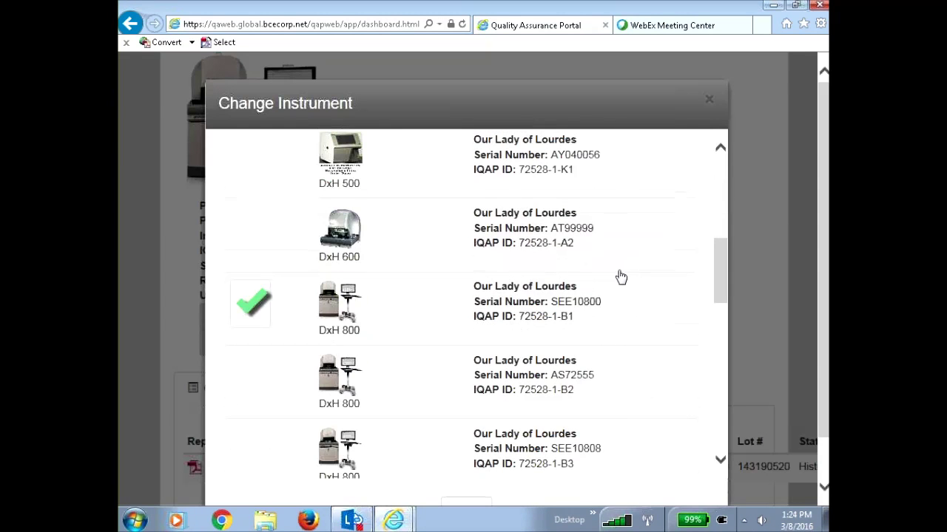
{"action": "left_click", "coordinate": [621, 387]}
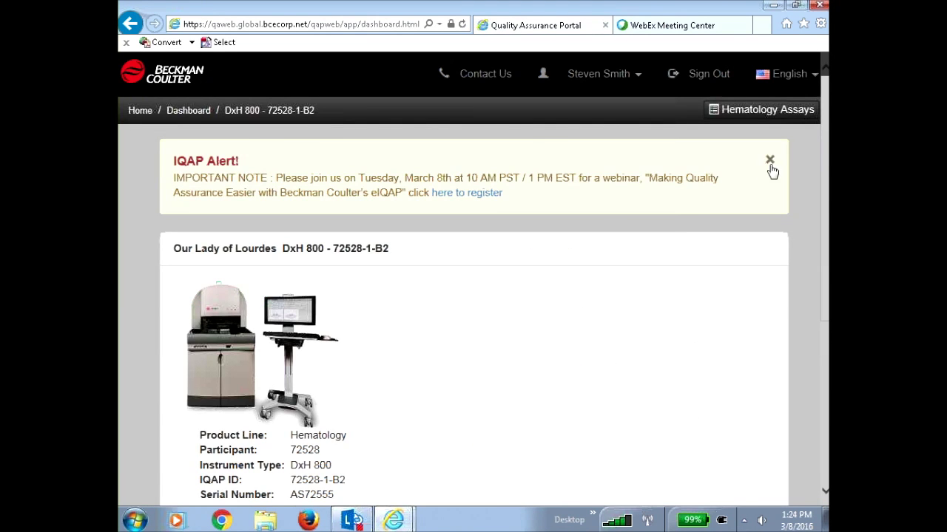
{"action": "left_click", "coordinate": [769, 159]}
{"action": "scroll", "coordinate": [575, 295], "scroll_direction": "down", "scroll_amount": 3}
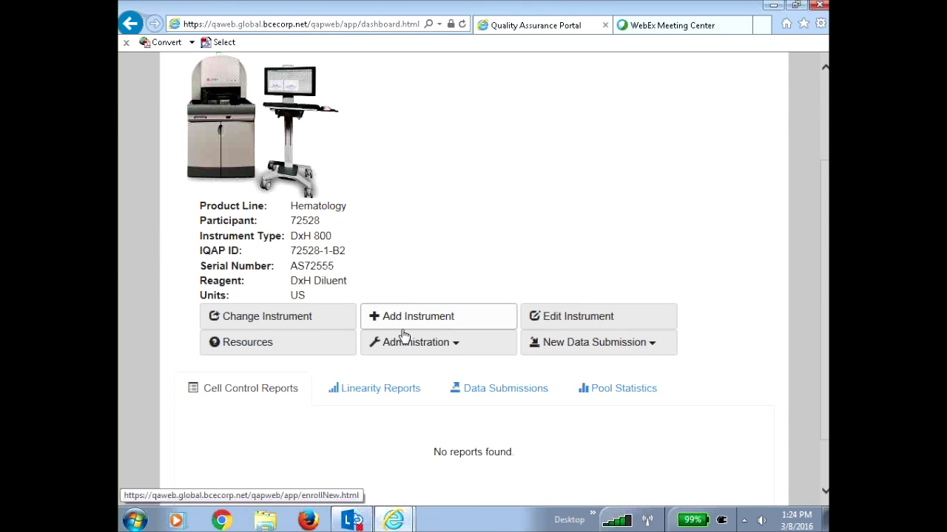
Browse the Linearity Reports and Data Submissions tabs, then bring up the Pool Statistics lookup
{"action": "left_click", "coordinate": [374, 386]}
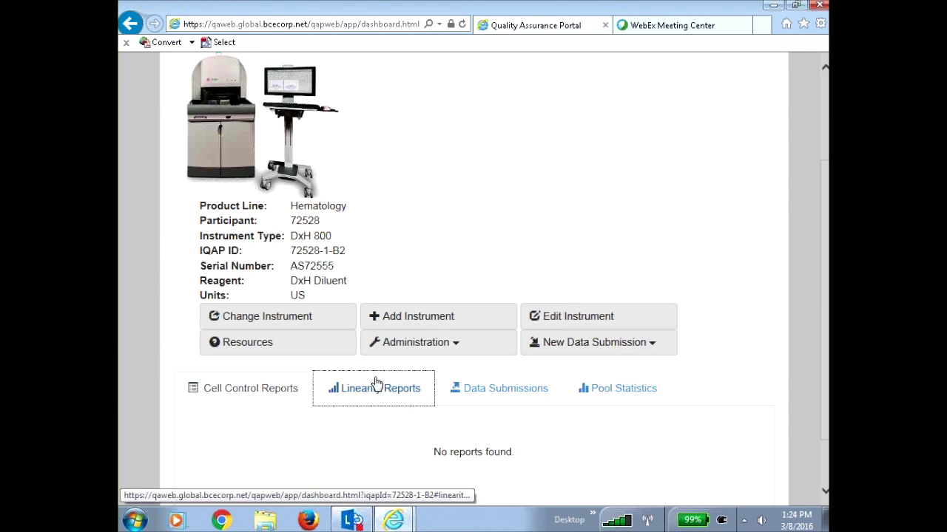
{"action": "left_click", "coordinate": [488, 394]}
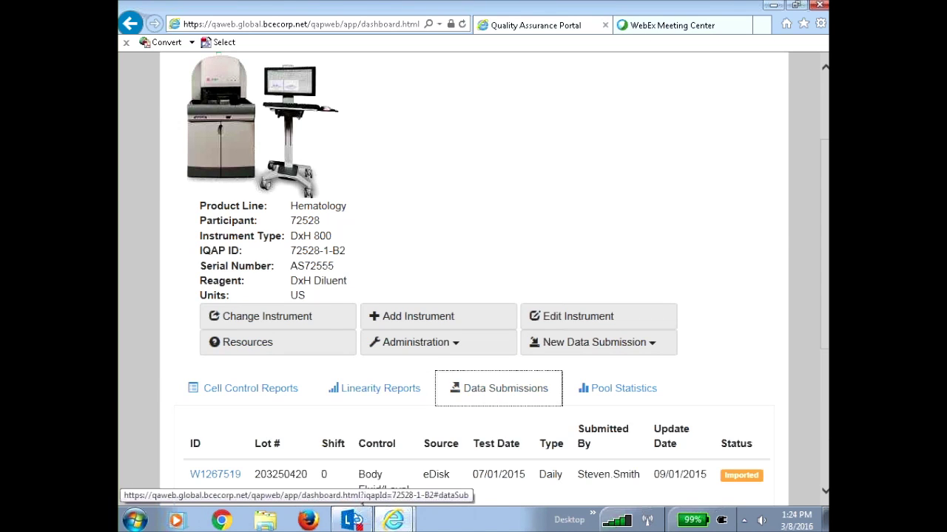
{"action": "scroll", "coordinate": [718, 344], "scroll_direction": "down", "scroll_amount": 2}
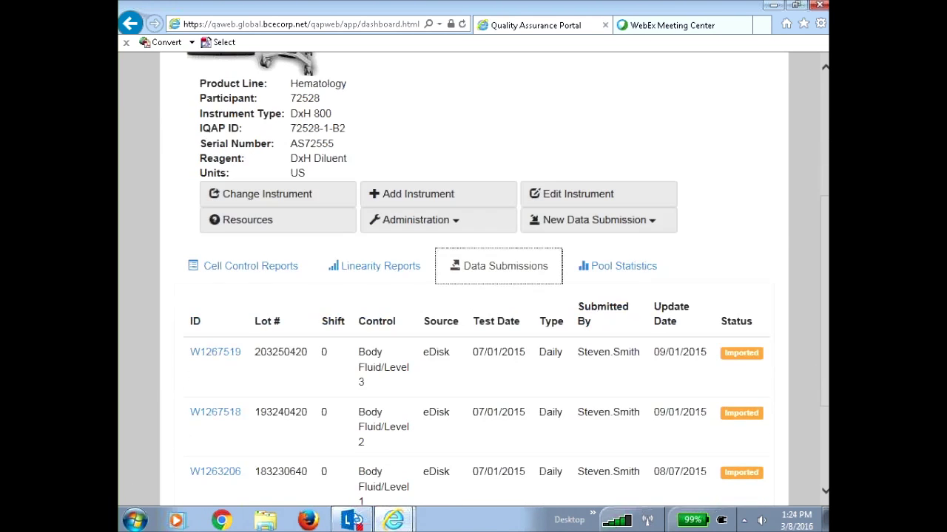
{"action": "scroll", "coordinate": [697, 434], "scroll_direction": "down", "scroll_amount": 1}
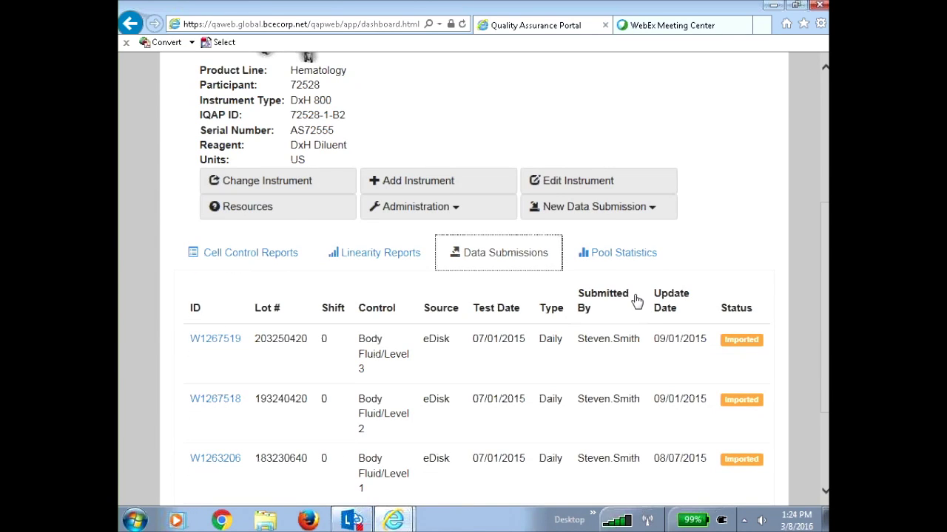
{"action": "left_click", "coordinate": [625, 255]}
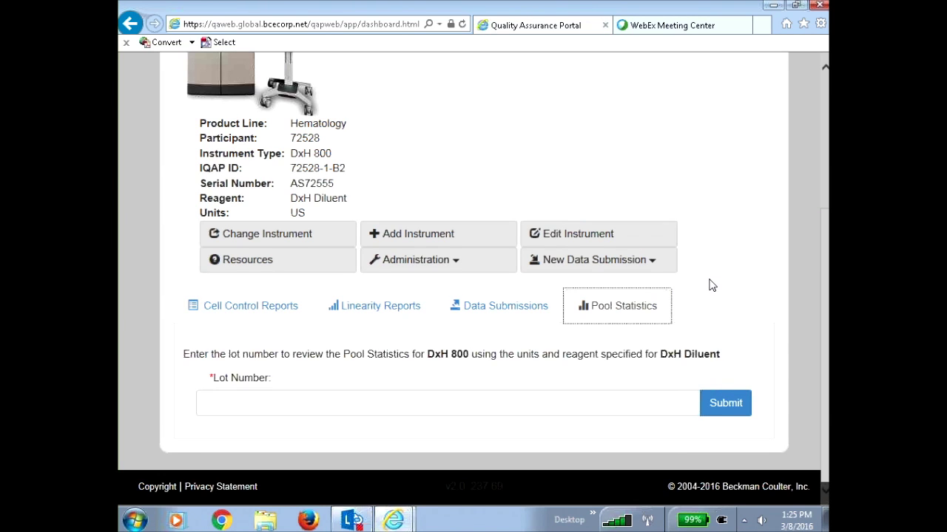
{"action": "left_click", "coordinate": [308, 234]}
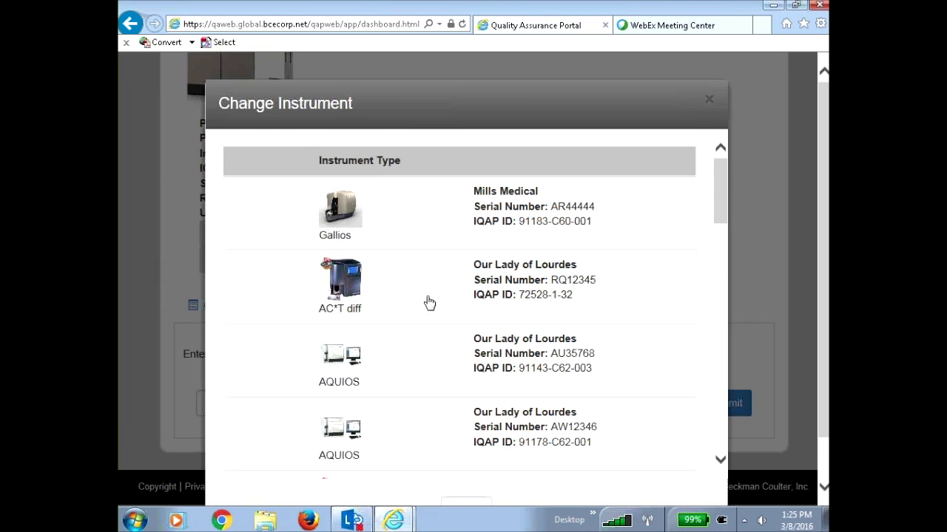
{"action": "scroll", "coordinate": [429, 302], "scroll_direction": "down", "scroll_amount": 6}
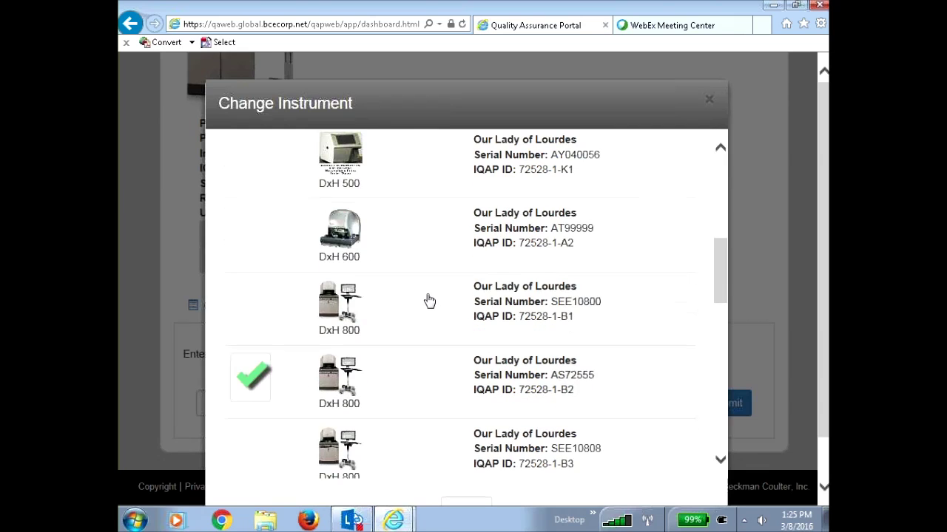
{"action": "left_click", "coordinate": [423, 294]}
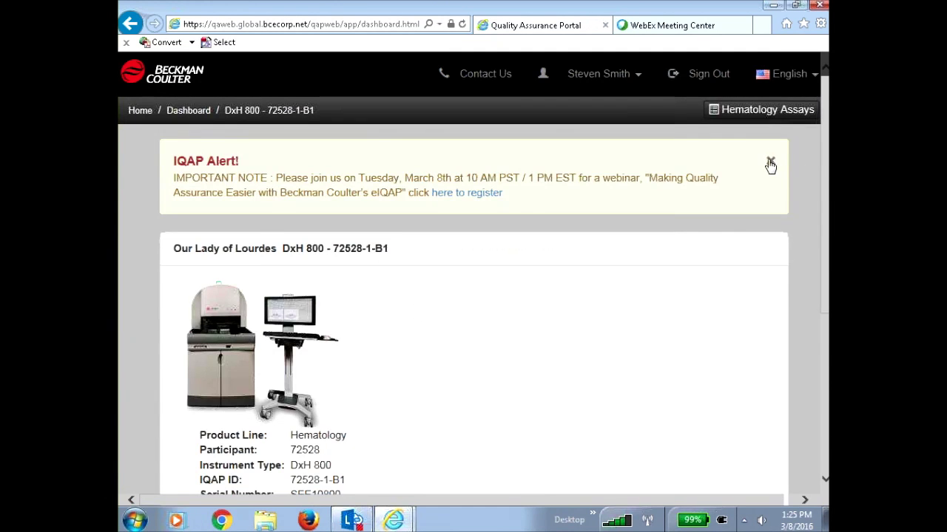
{"action": "left_click", "coordinate": [769, 161]}
{"action": "scroll", "coordinate": [674, 271], "scroll_direction": "down", "scroll_amount": 3}
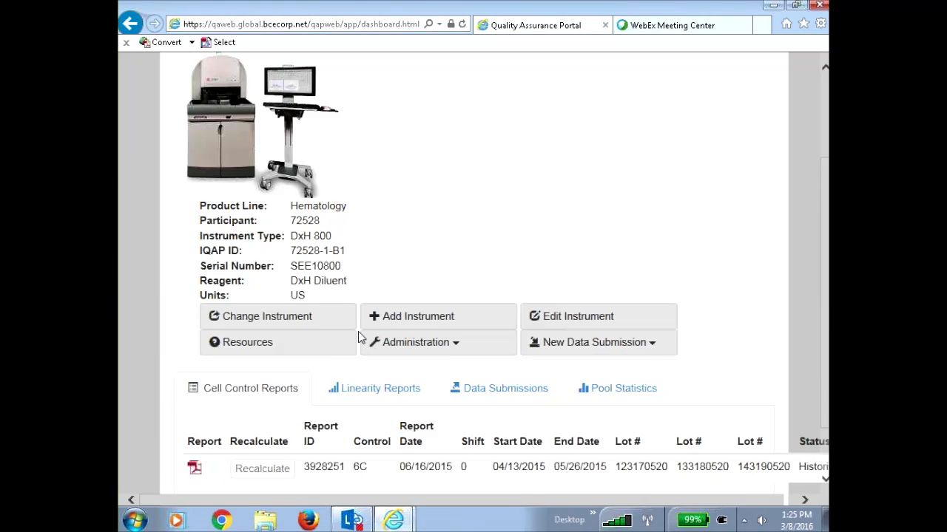
{"action": "left_click", "coordinate": [456, 319]}
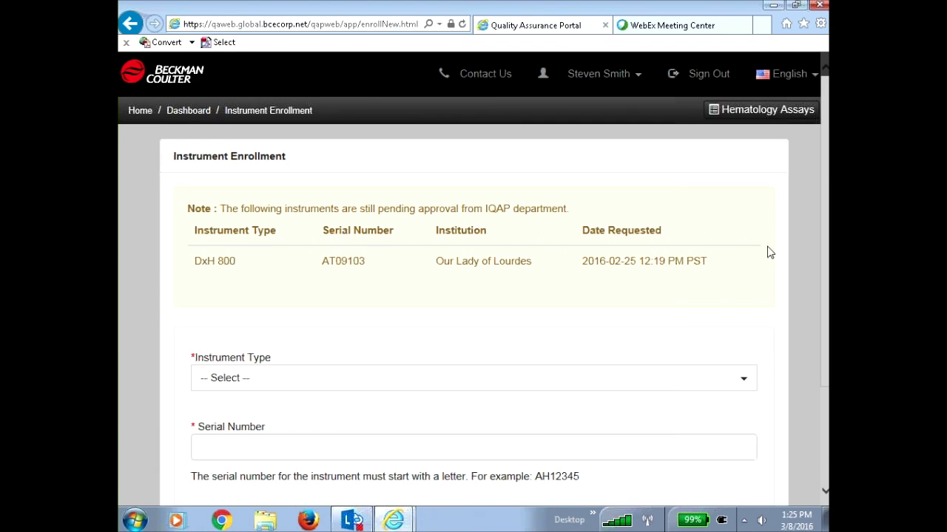
{"action": "scroll", "coordinate": [801, 269], "scroll_direction": "down", "scroll_amount": 3}
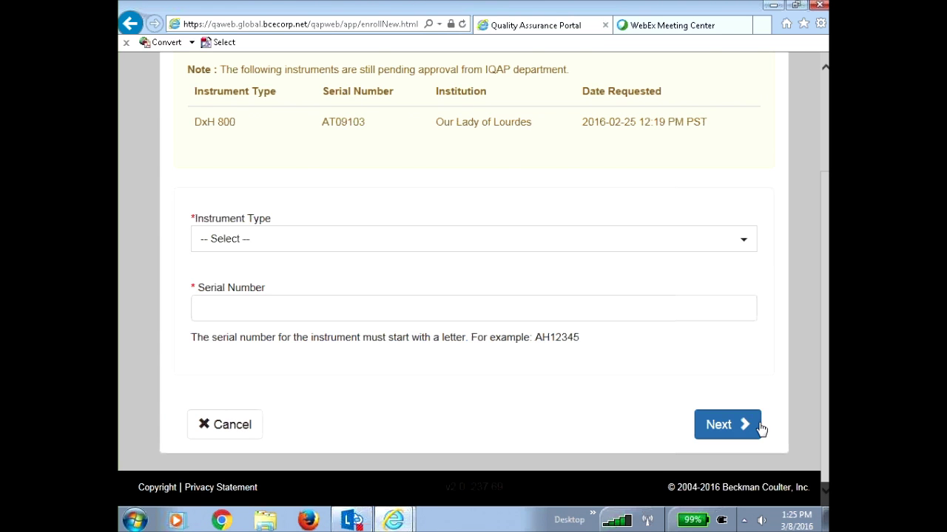
{"action": "left_click", "coordinate": [234, 427]}
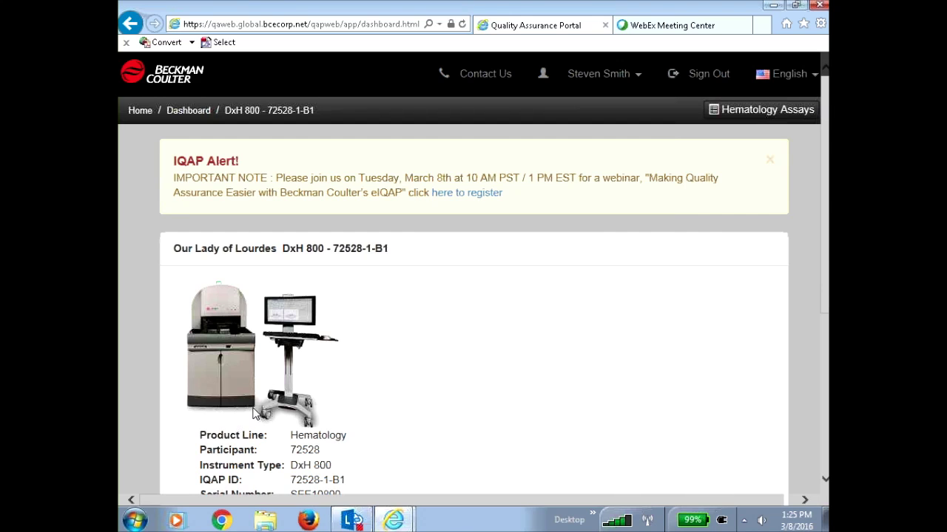
{"action": "scroll", "coordinate": [548, 384], "scroll_direction": "down", "scroll_amount": 3}
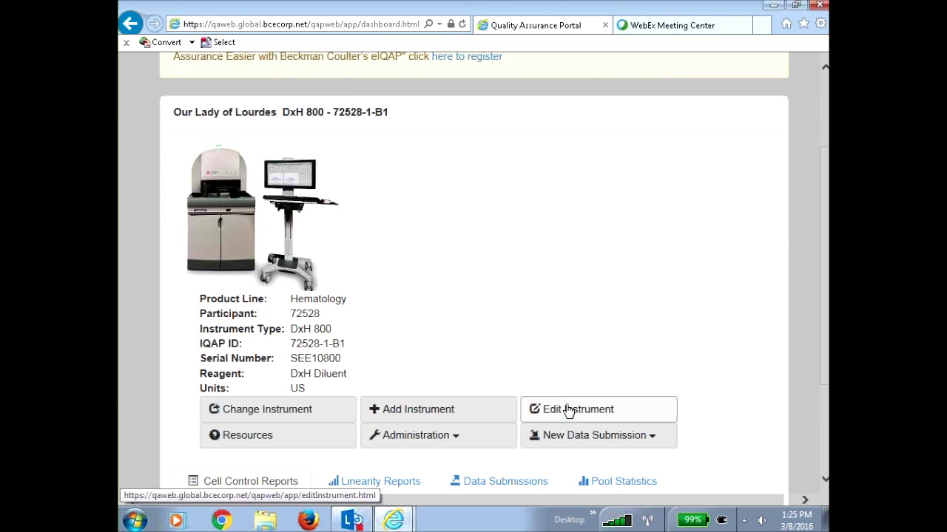
{"action": "left_click", "coordinate": [571, 410]}
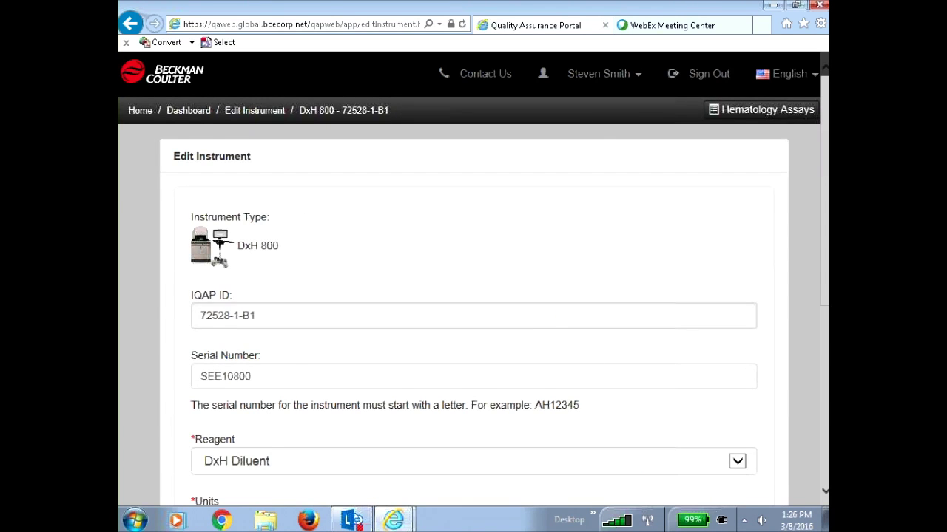
{"action": "scroll", "coordinate": [632, 382], "scroll_direction": "down", "scroll_amount": 3}
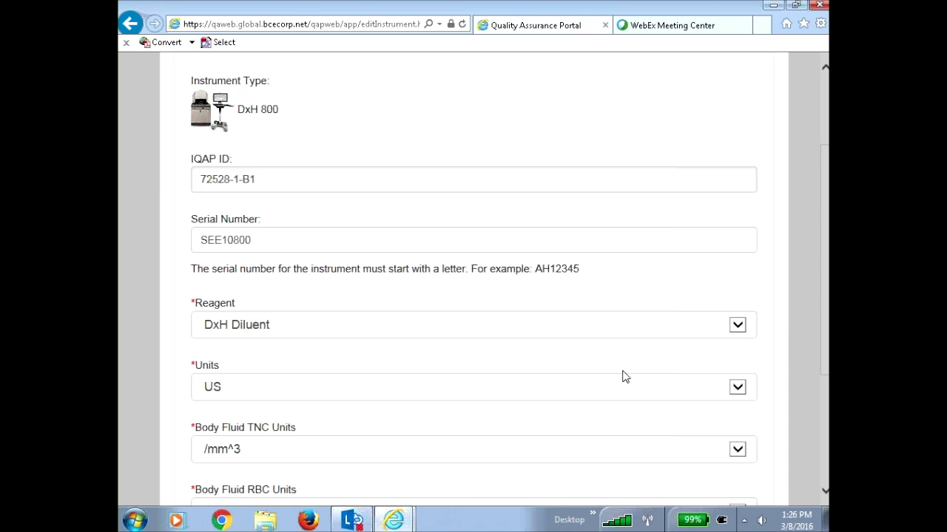
{"action": "left_click", "coordinate": [737, 390]}
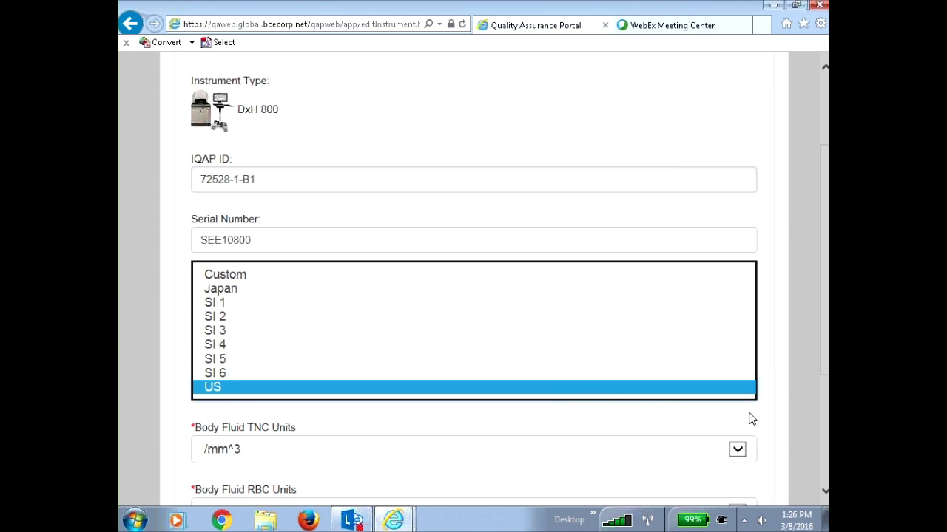
{"action": "left_click", "coordinate": [751, 419]}
{"action": "scroll", "coordinate": [660, 373], "scroll_direction": "down", "scroll_amount": 1}
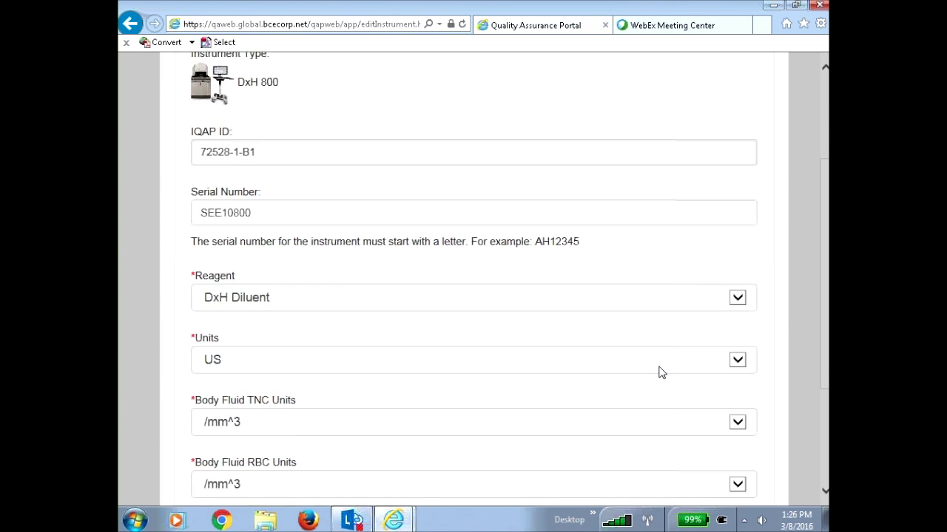
{"action": "scroll", "coordinate": [661, 373], "scroll_direction": "down", "scroll_amount": 5}
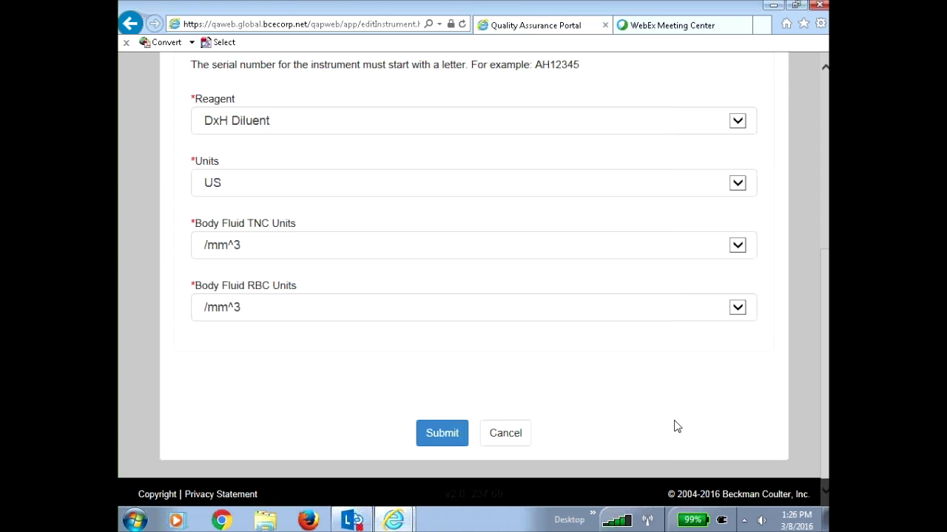
{"action": "left_click", "coordinate": [517, 436]}
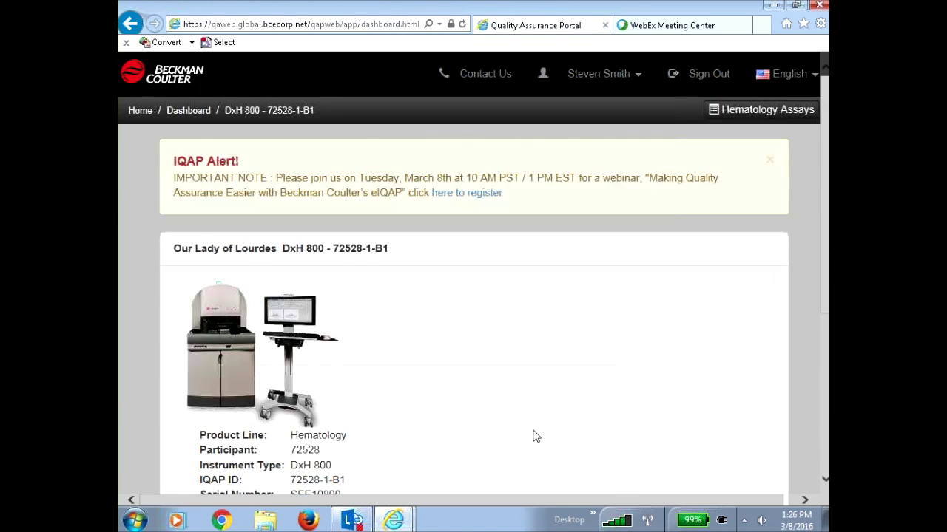
Open Resources and scroll through the Hematology documents, including IQAP Brochure and QC Concepts
{"action": "scroll", "coordinate": [584, 425], "scroll_direction": "down", "scroll_amount": 3}
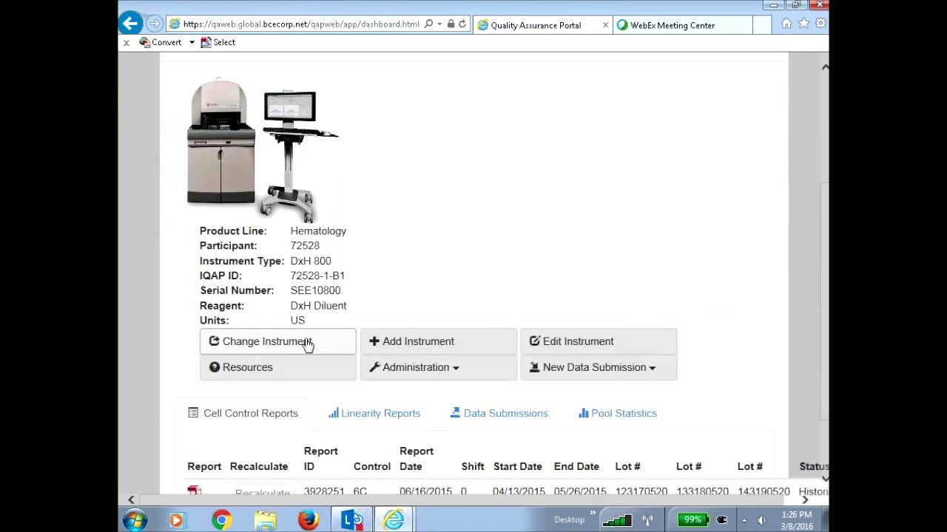
{"action": "left_click", "coordinate": [270, 370]}
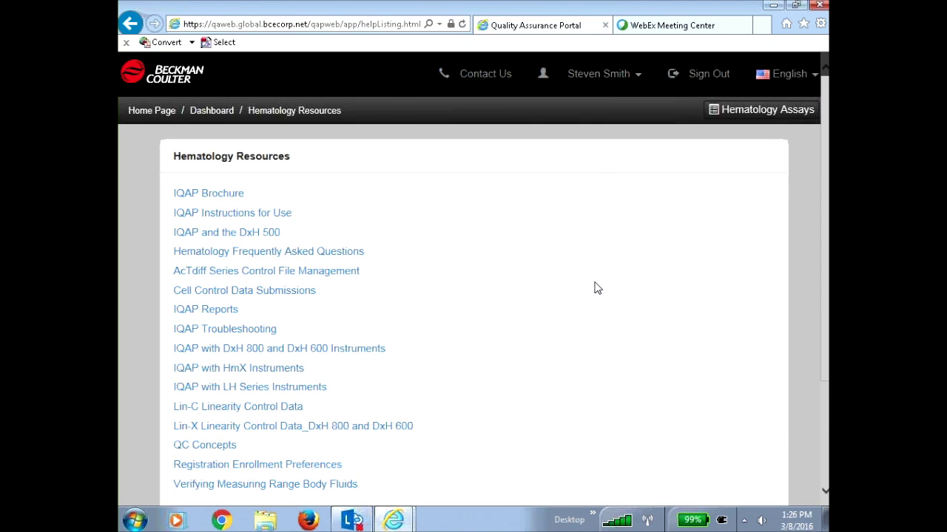
{"action": "scroll", "coordinate": [596, 288], "scroll_direction": "down", "scroll_amount": 1}
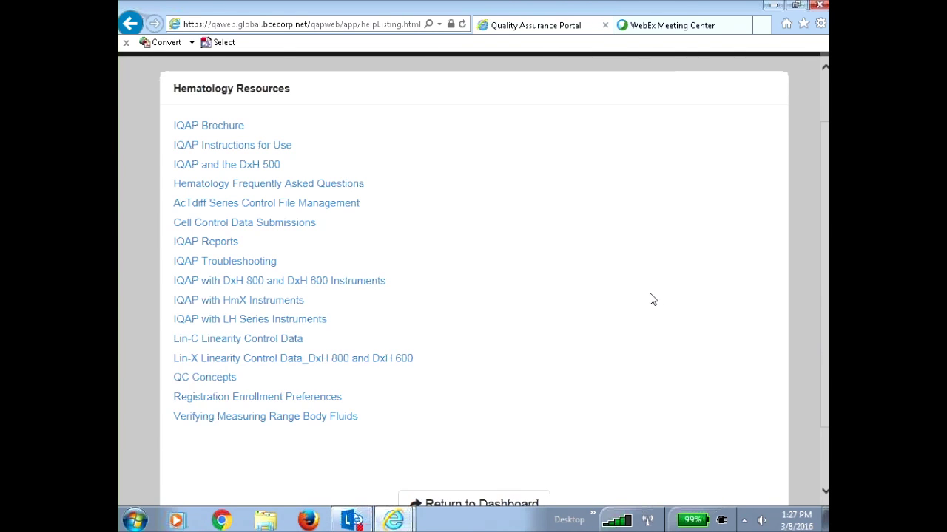
{"action": "scroll", "coordinate": [647, 295], "scroll_direction": "down", "scroll_amount": 1}
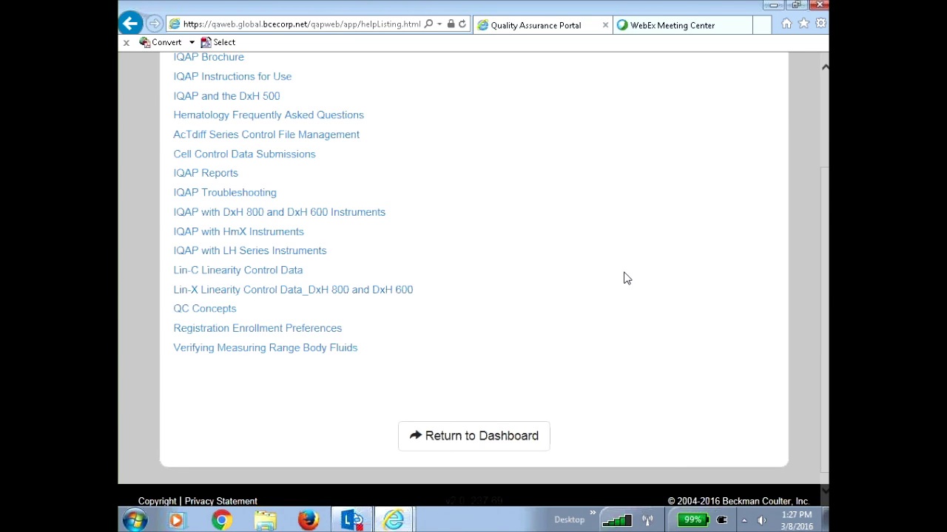
{"action": "left_click", "coordinate": [472, 441]}
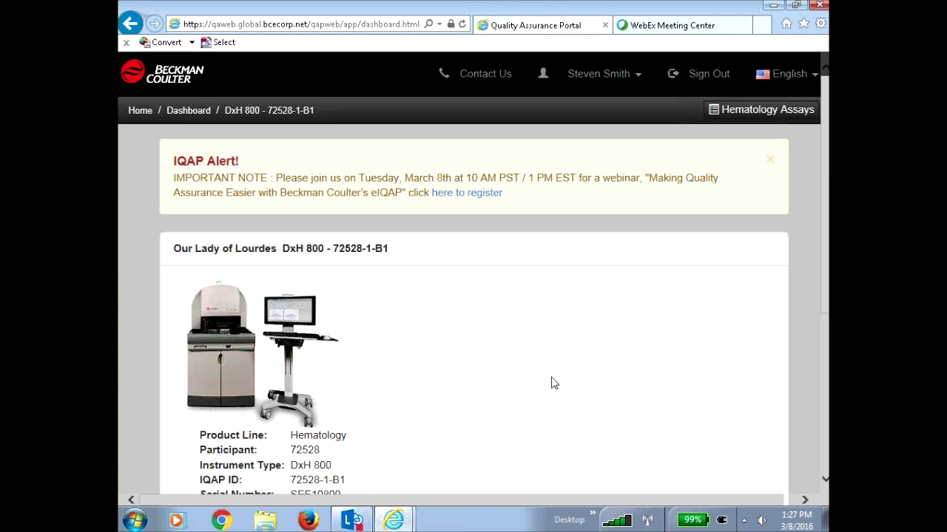
{"action": "scroll", "coordinate": [551, 378], "scroll_direction": "down", "scroll_amount": 1}
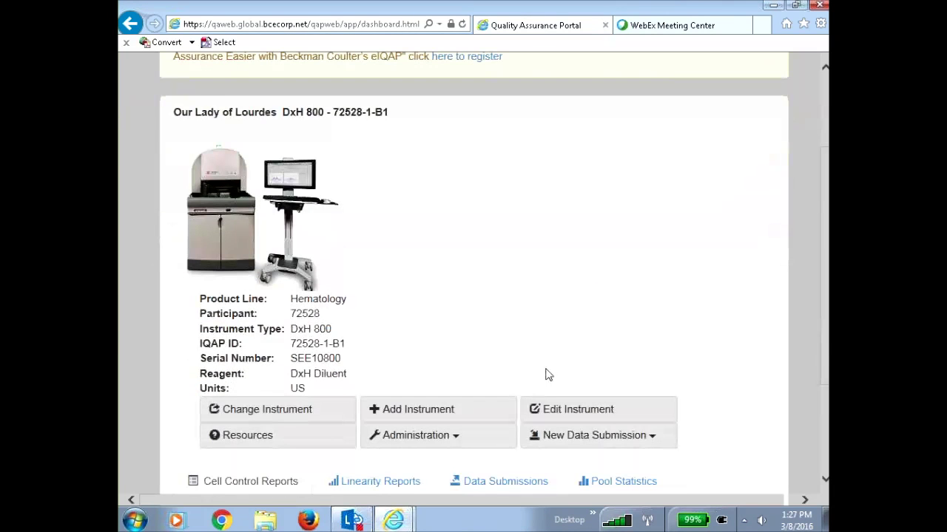
{"action": "left_click", "coordinate": [456, 439]}
{"action": "left_click", "coordinate": [446, 459]}
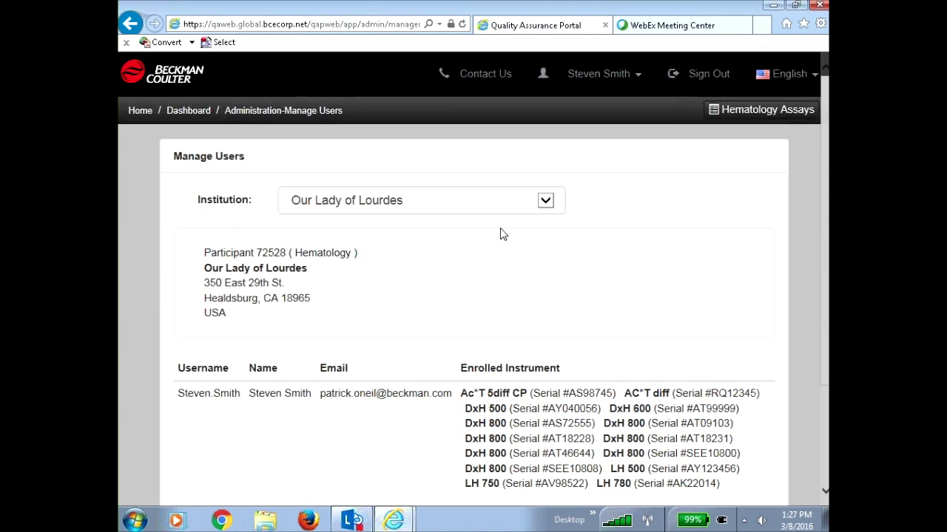
{"action": "scroll", "coordinate": [517, 247], "scroll_direction": "down", "scroll_amount": 3}
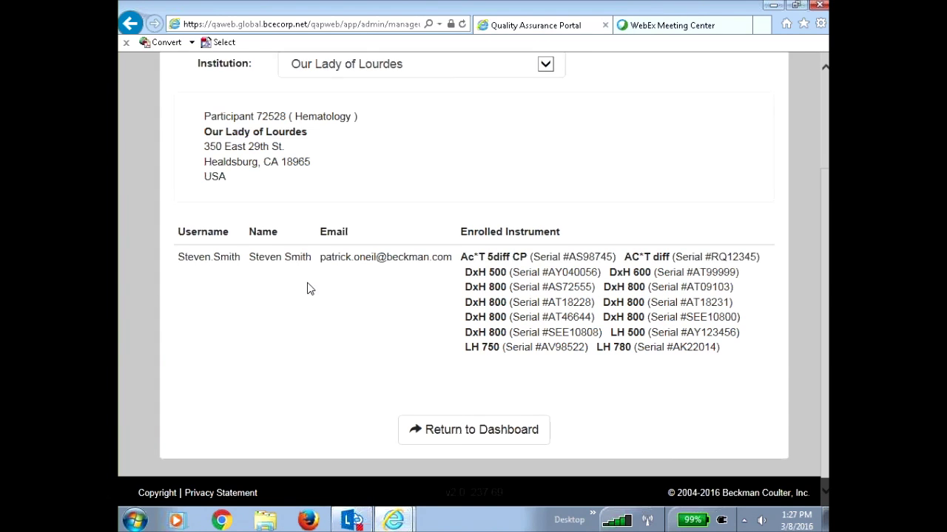
{"action": "scroll", "coordinate": [304, 287], "scroll_direction": "up", "scroll_amount": 3}
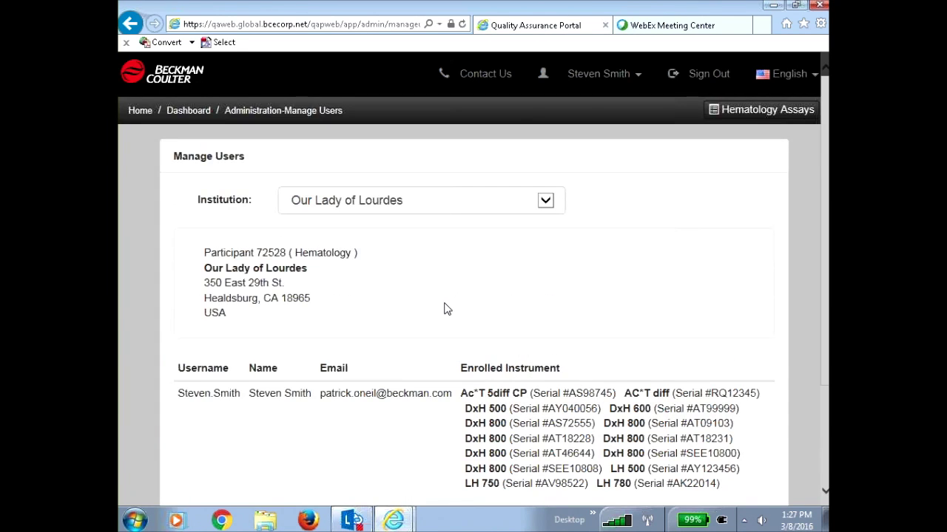
{"action": "scroll", "coordinate": [443, 308], "scroll_direction": "down", "scroll_amount": 3}
Return to the dashboard and switch the active instrument to DxH 800 serial AS72555
{"action": "left_click", "coordinate": [479, 433]}
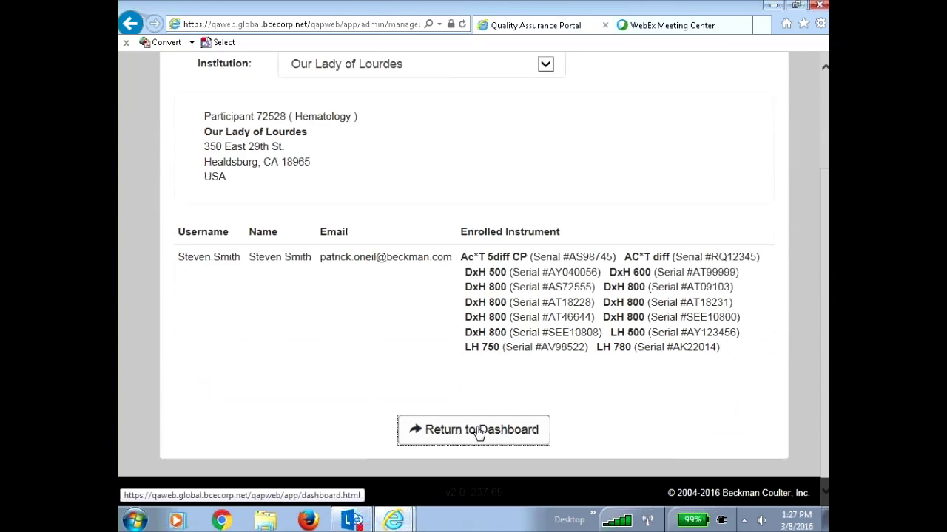
{"action": "scroll", "coordinate": [452, 232], "scroll_direction": "down", "scroll_amount": 4}
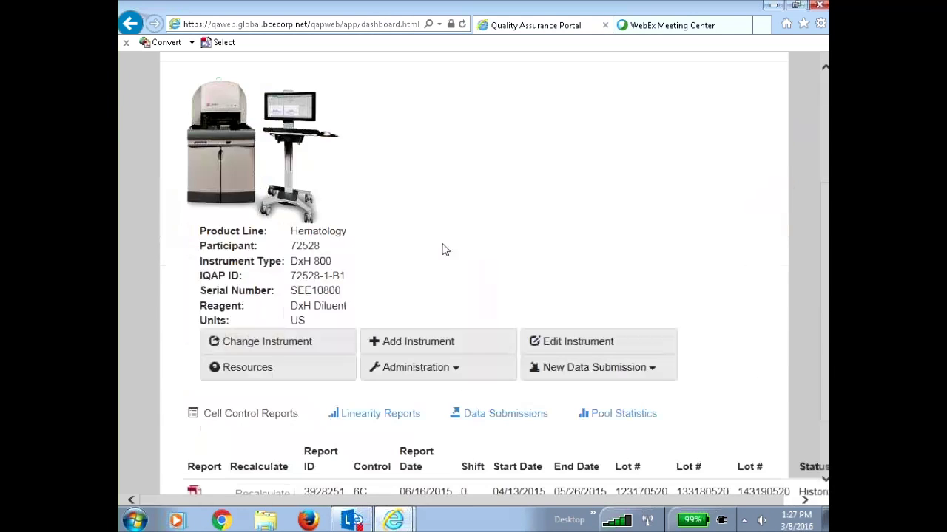
{"action": "left_click", "coordinate": [300, 349]}
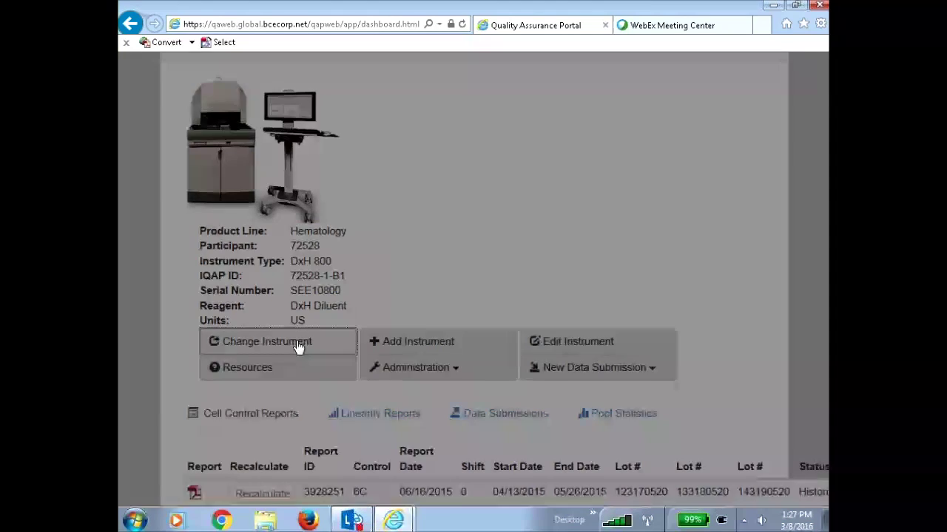
{"action": "scroll", "coordinate": [471, 317], "scroll_direction": "down", "scroll_amount": 1}
{"action": "scroll", "coordinate": [468, 318], "scroll_direction": "down", "scroll_amount": 5}
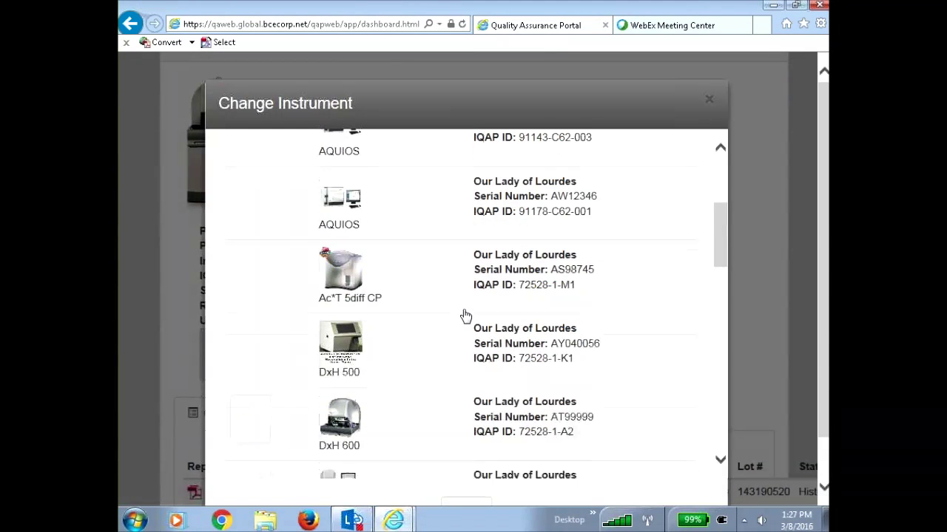
{"action": "scroll", "coordinate": [462, 329], "scroll_direction": "down", "scroll_amount": 2}
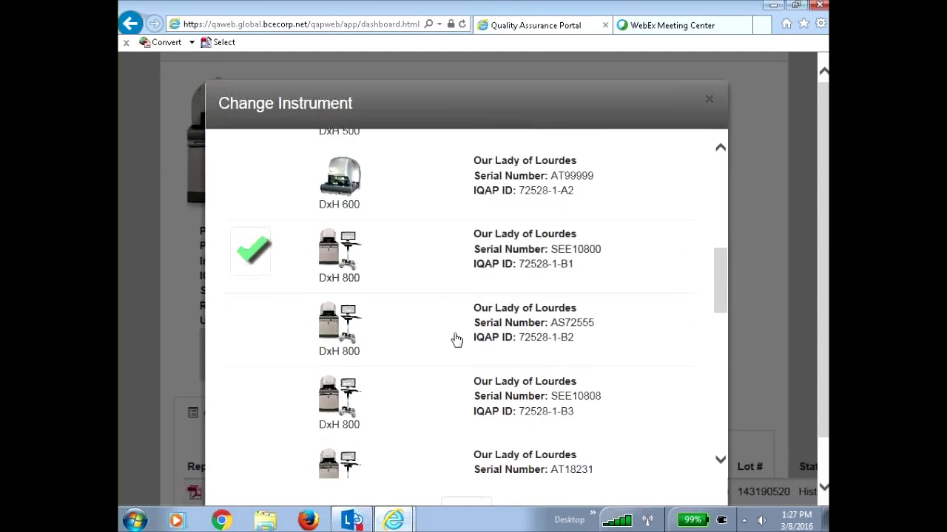
{"action": "left_click", "coordinate": [450, 330]}
Open Manage Users from the Administration menu
{"action": "scroll", "coordinate": [446, 325], "scroll_direction": "down", "scroll_amount": 3}
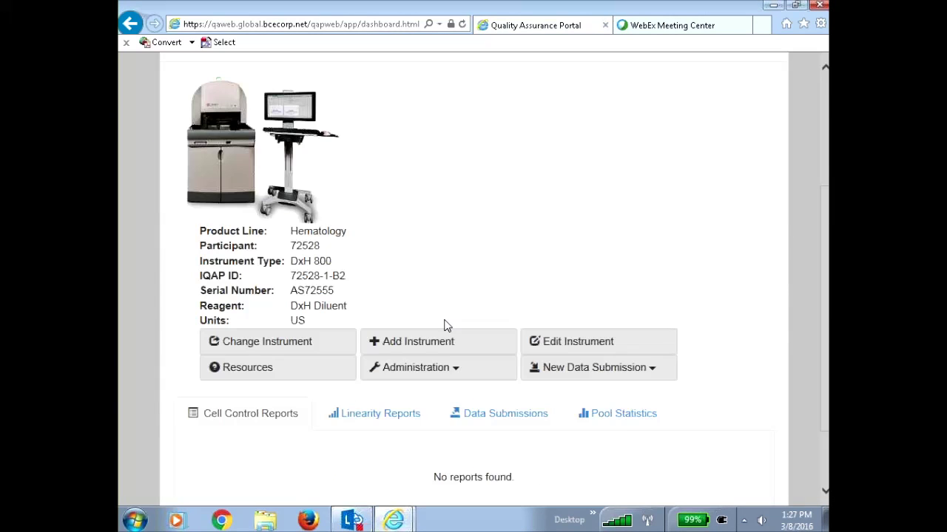
{"action": "left_click", "coordinate": [454, 364]}
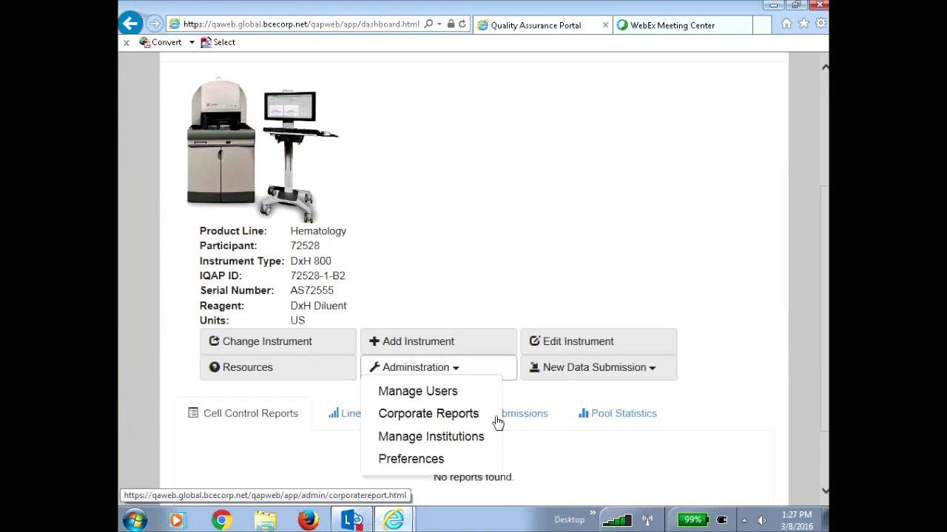
{"action": "left_click", "coordinate": [418, 392]}
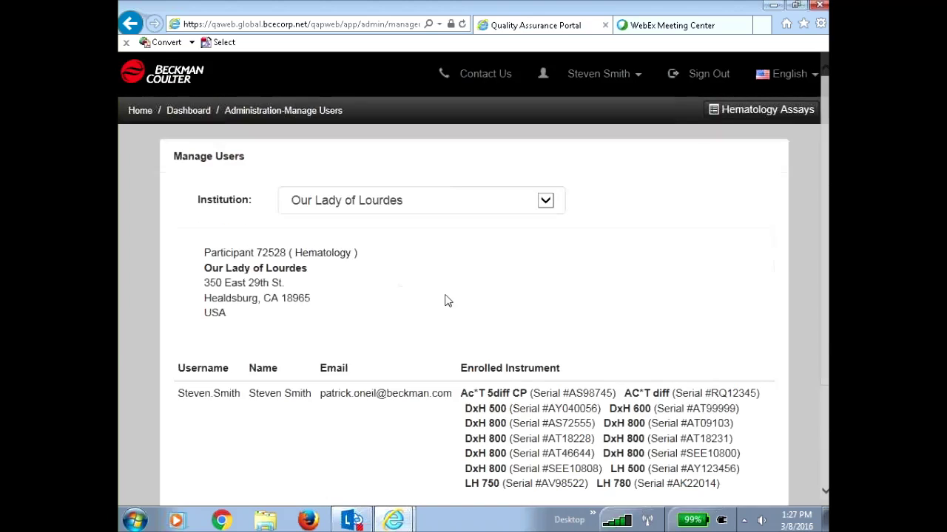
Scroll to the bottom of Manage Users and return to the DxH 800 72528-1-B2 dashboard
{"action": "scroll", "coordinate": [400, 366], "scroll_direction": "down", "scroll_amount": 2}
{"action": "scroll", "coordinate": [397, 355], "scroll_direction": "down", "scroll_amount": 1}
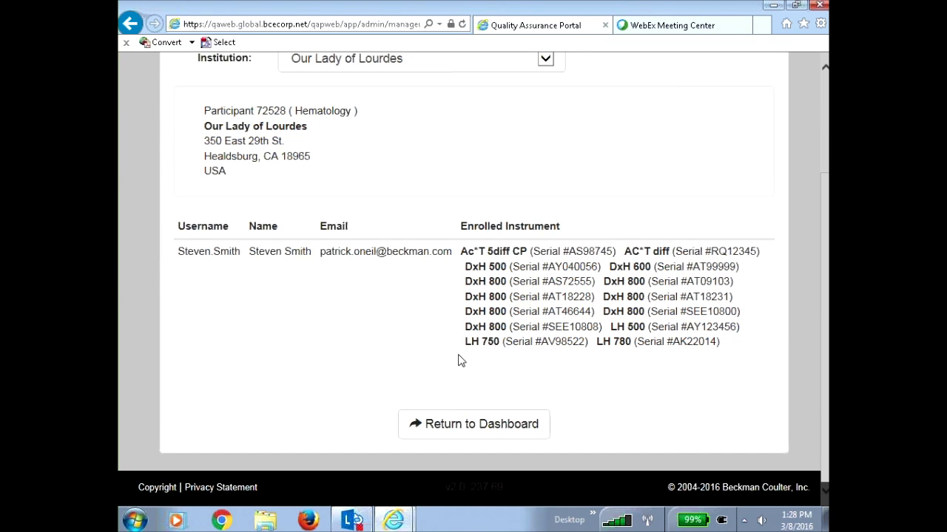
{"action": "left_click", "coordinate": [499, 428]}
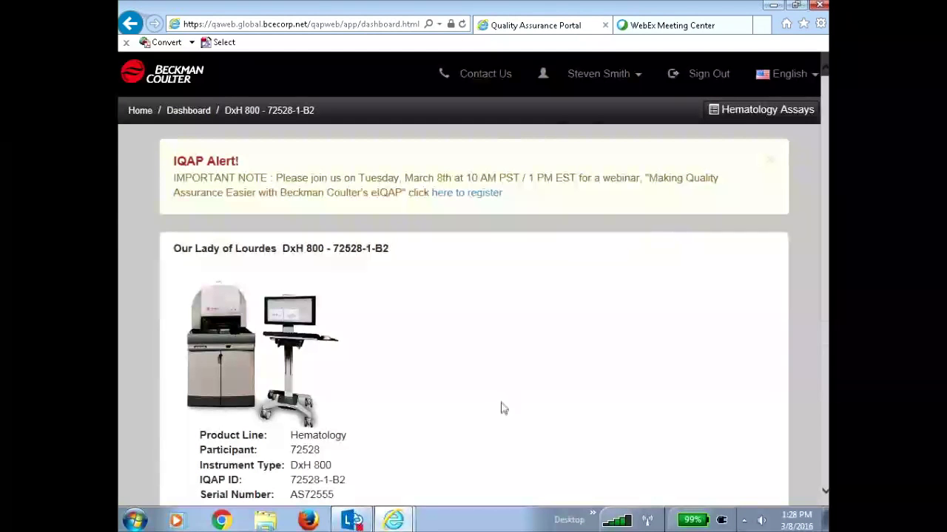
Choose Preferences from the dashboard's Administration menu
{"action": "scroll", "coordinate": [501, 409], "scroll_direction": "down", "scroll_amount": 3}
{"action": "left_click", "coordinate": [456, 370]}
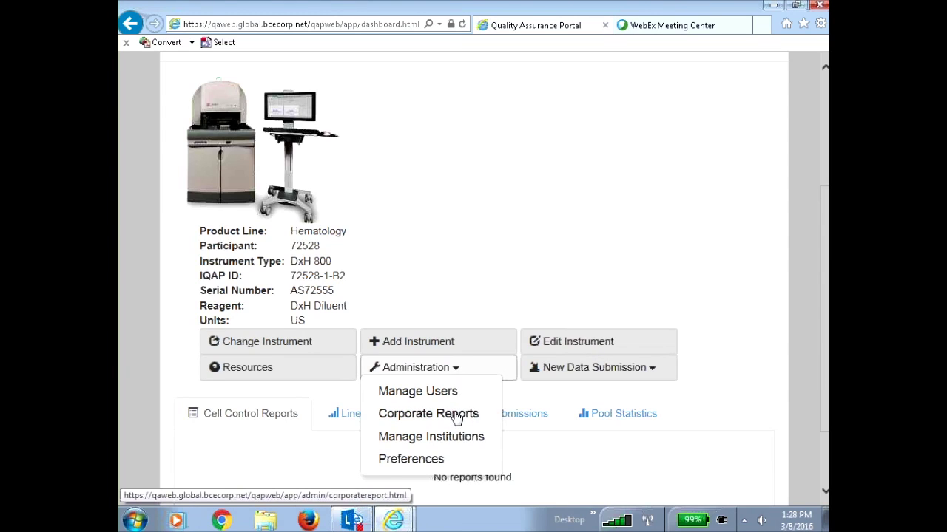
{"action": "left_click", "coordinate": [437, 463]}
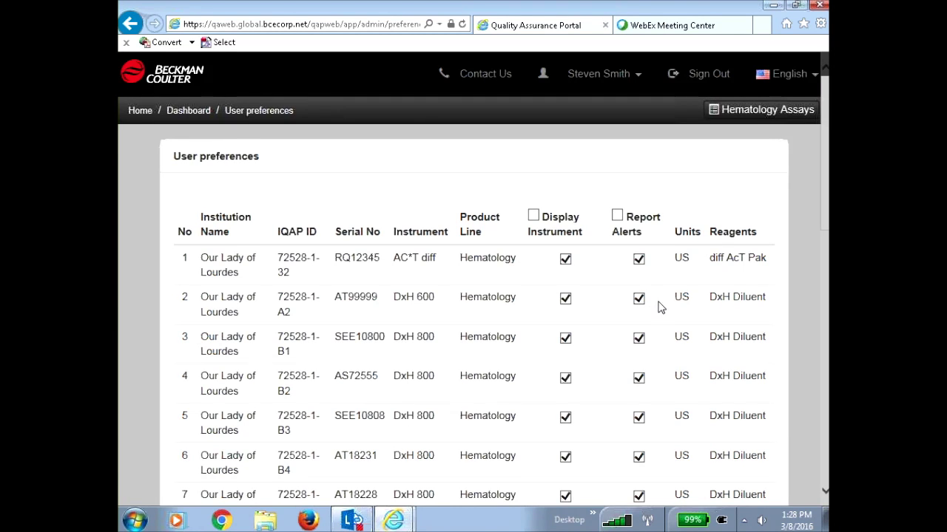
Review the US-unit display and report-alert settings of all 20 instruments, then return to the dashboard
{"action": "scroll", "coordinate": [658, 309], "scroll_direction": "down", "scroll_amount": 8}
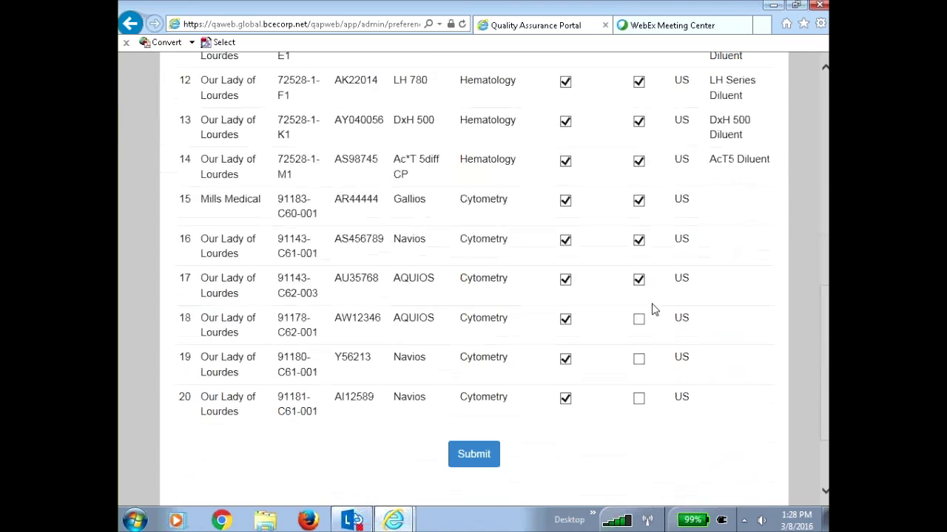
{"action": "scroll", "coordinate": [739, 420], "scroll_direction": "up", "scroll_amount": 5}
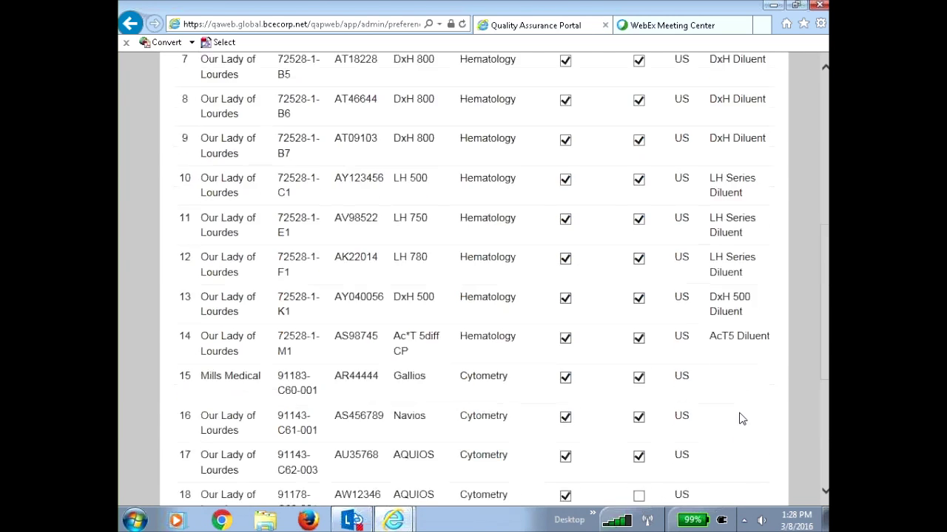
{"action": "scroll", "coordinate": [741, 419], "scroll_direction": "up", "scroll_amount": 5}
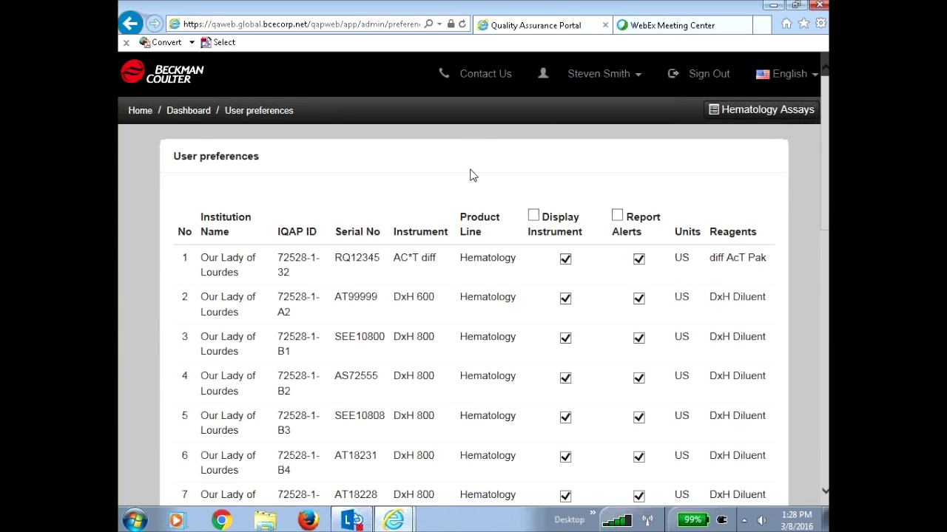
{"action": "scroll", "coordinate": [507, 285], "scroll_direction": "down", "scroll_amount": 10}
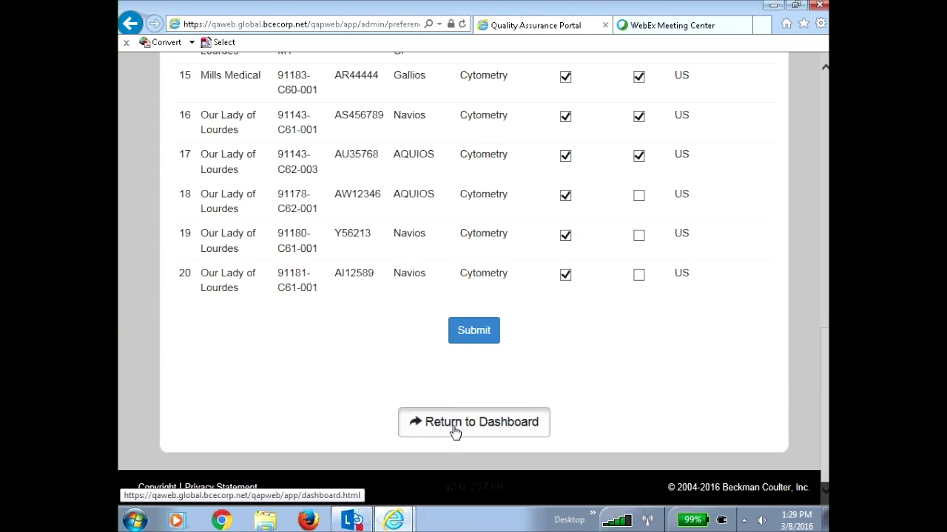
{"action": "left_click", "coordinate": [455, 431]}
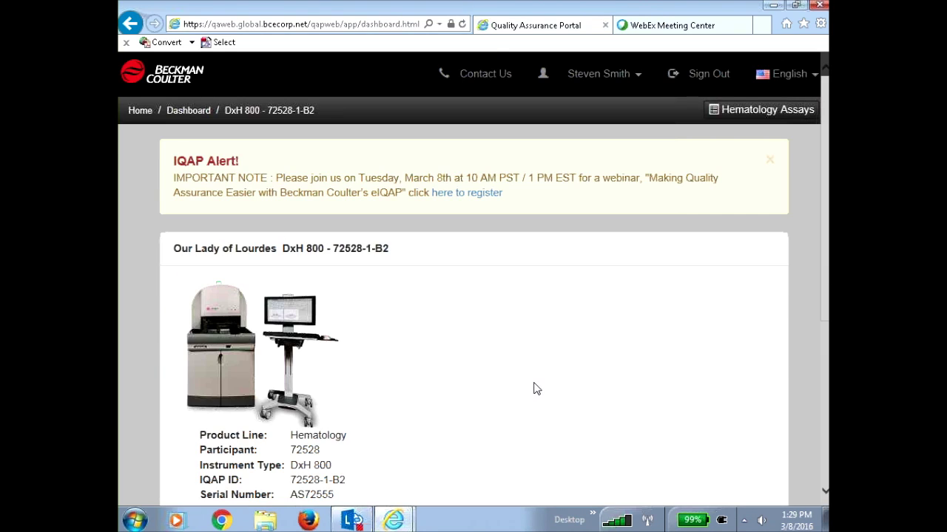
Bring up the Change Instrument list from the DxH 800 72528-1-B2 dashboard
{"action": "scroll", "coordinate": [544, 390], "scroll_direction": "down", "scroll_amount": 2}
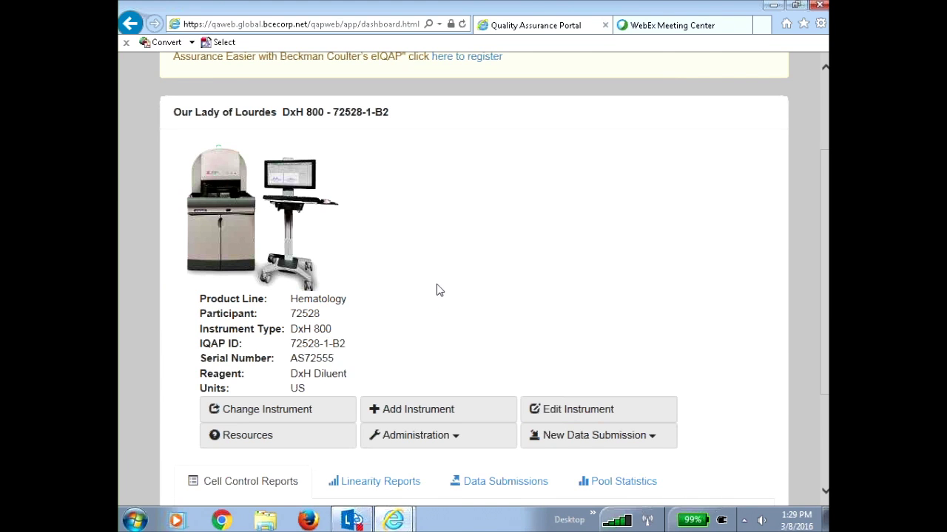
{"action": "scroll", "coordinate": [437, 288], "scroll_direction": "down", "scroll_amount": 2}
{"action": "left_click", "coordinate": [274, 343]}
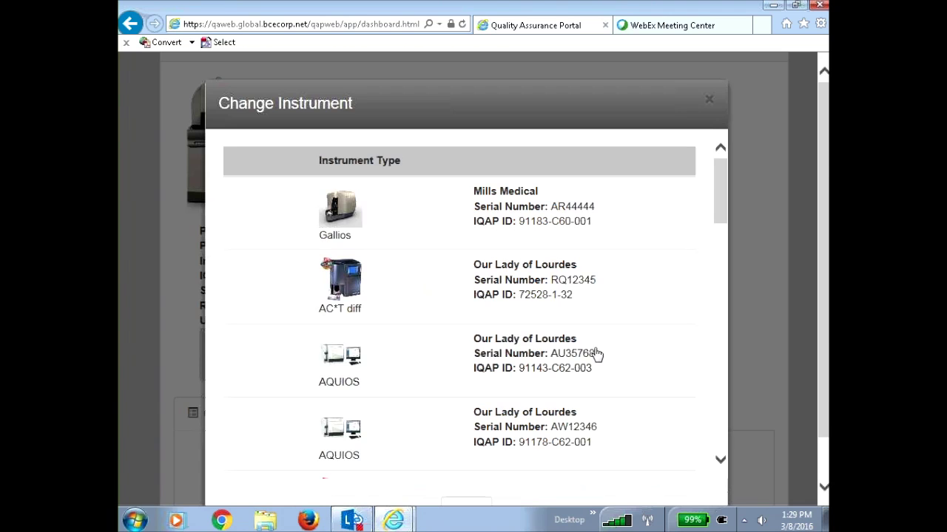
Switch to the DxH 800 72528-1-B1, serial SEE10800, at Our Lady of Lourdes
{"action": "left_click", "coordinate": [721, 462]}
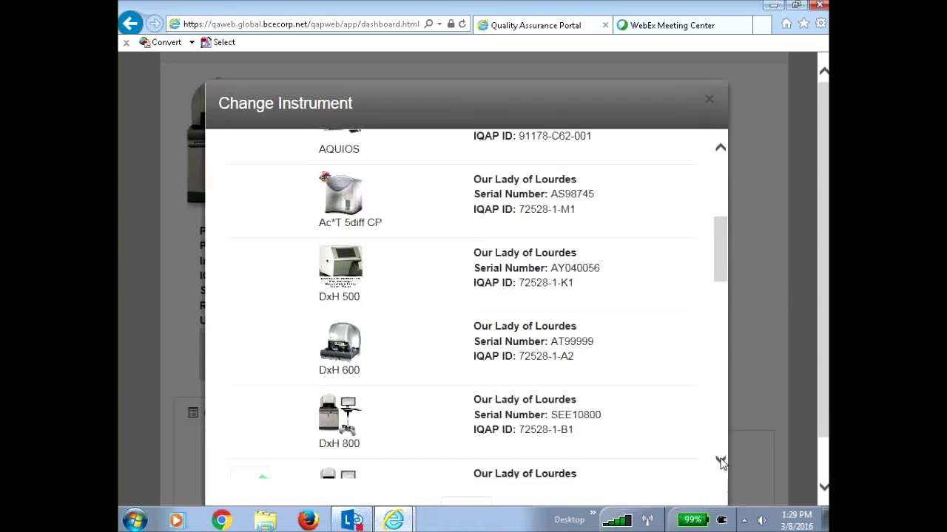
{"action": "left_click", "coordinate": [429, 340]}
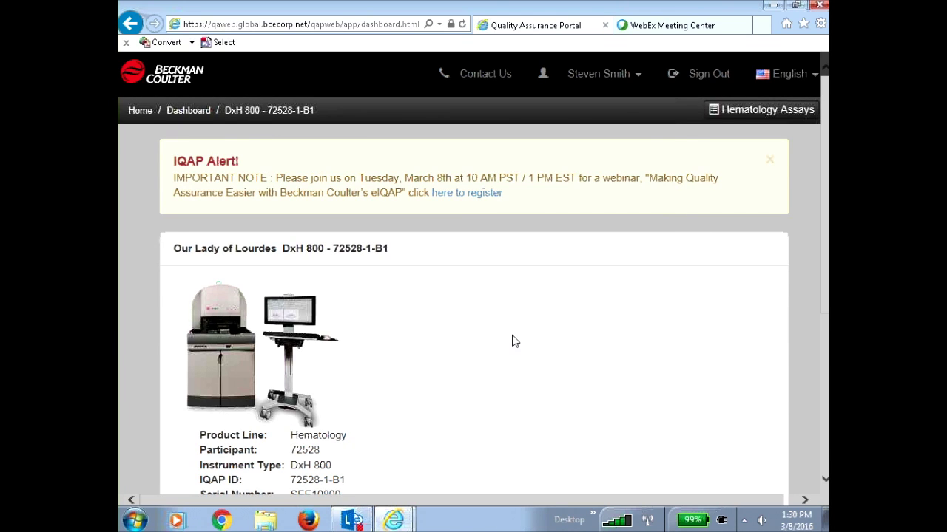
Choose Upload Instrument QC Files under New Data Submission for the DxH 800 72528-1-B1
{"action": "scroll", "coordinate": [508, 334], "scroll_direction": "down", "scroll_amount": 2}
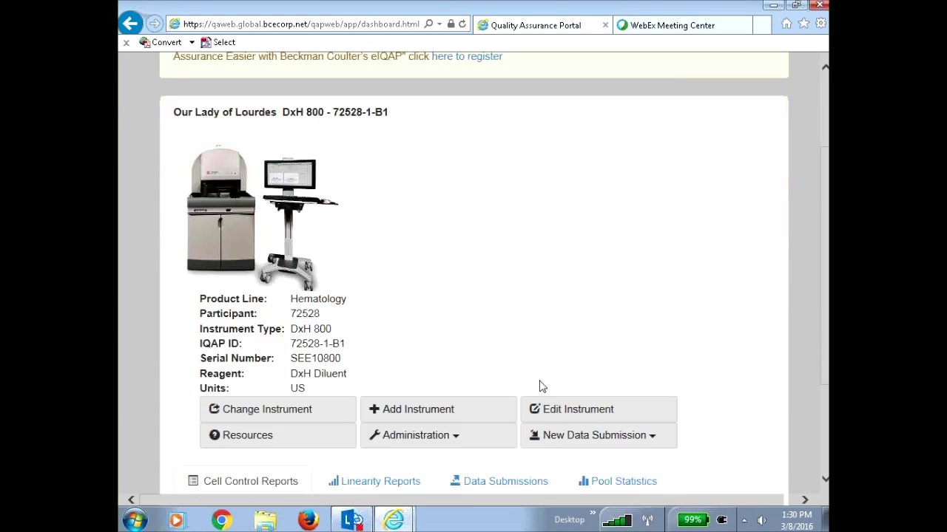
{"action": "left_click", "coordinate": [617, 435]}
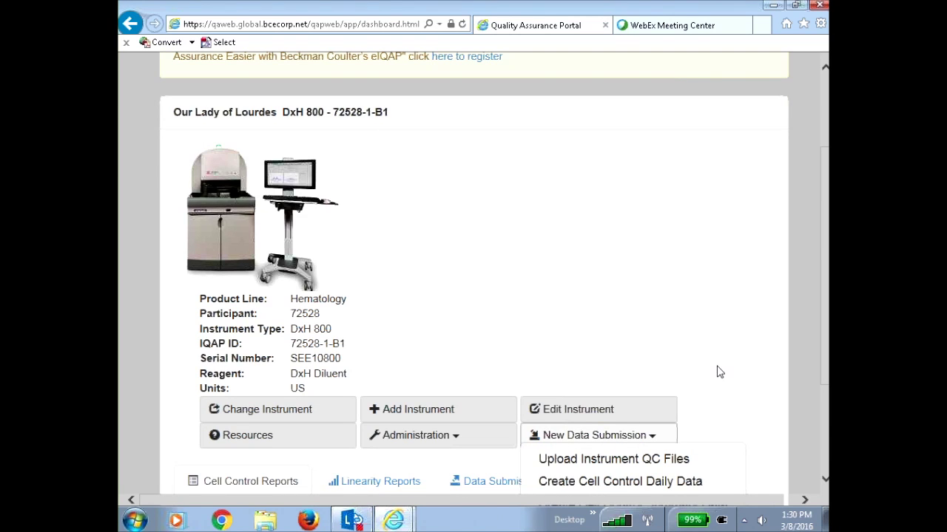
{"action": "scroll", "coordinate": [721, 372], "scroll_direction": "down", "scroll_amount": 2}
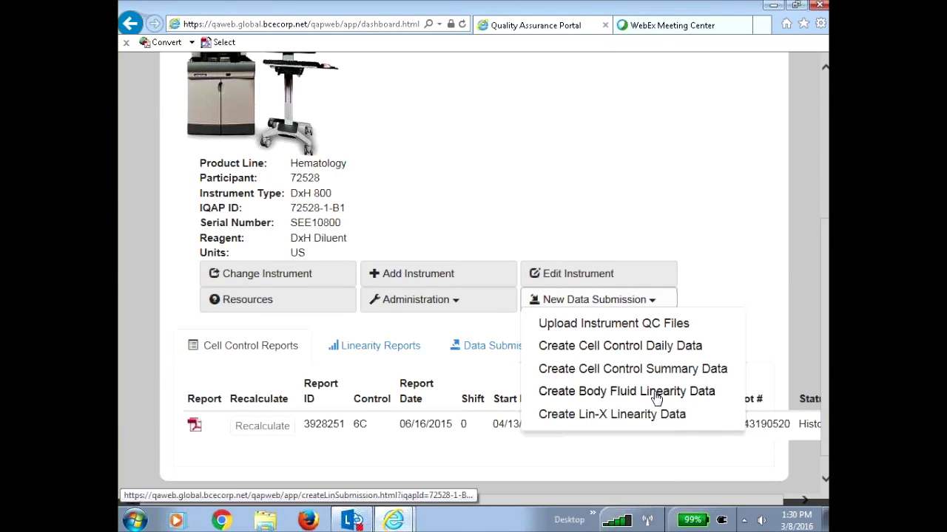
{"action": "left_click", "coordinate": [657, 397]}
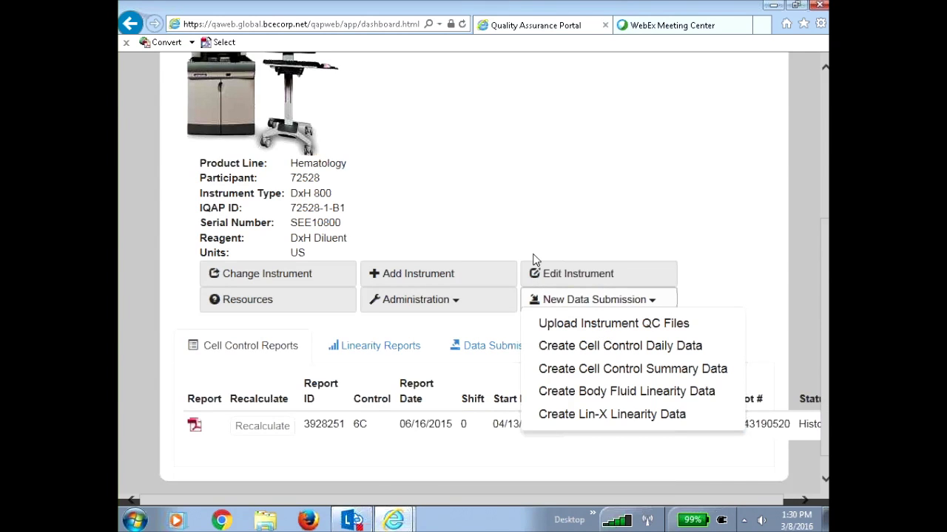
{"action": "left_click", "coordinate": [599, 325]}
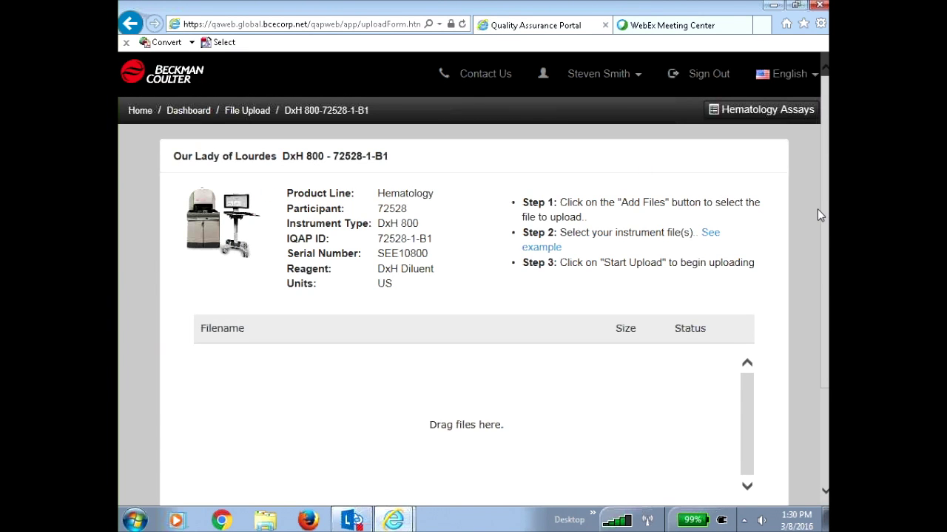
Bring up the Add Files chooser on the empty DxH 800 File Upload page
{"action": "scroll", "coordinate": [828, 236], "scroll_direction": "down", "scroll_amount": 1}
{"action": "left_click_drag", "start_coordinate": [827, 237], "coordinate": [827, 275]}
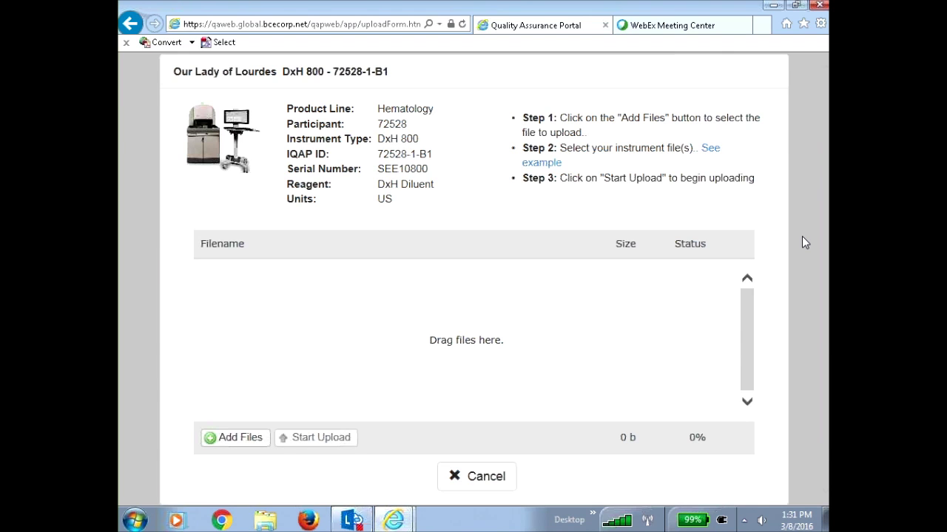
{"action": "left_click", "coordinate": [243, 439]}
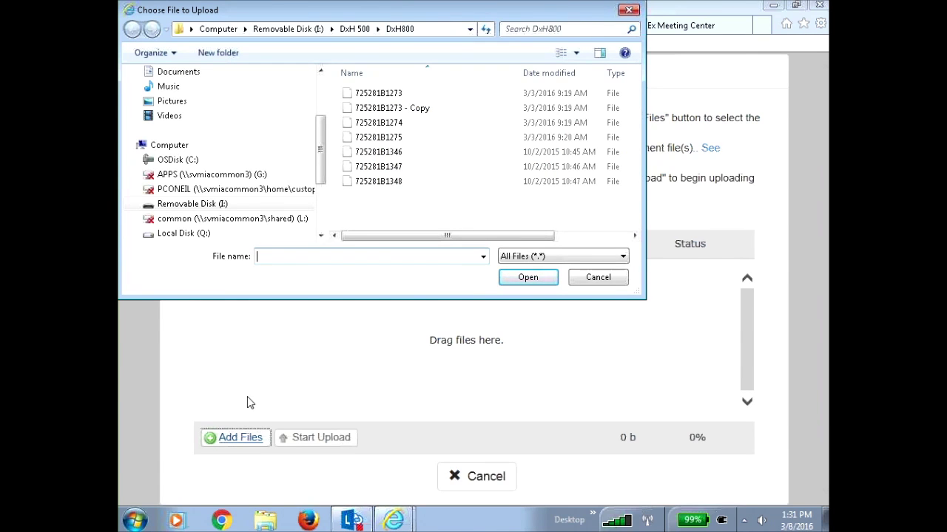
Queue file 725281B1346 from Removable Disk (I:) > DxH 500 > DxH800 for upload
{"action": "left_click_drag", "start_coordinate": [322, 174], "coordinate": [330, 115]}
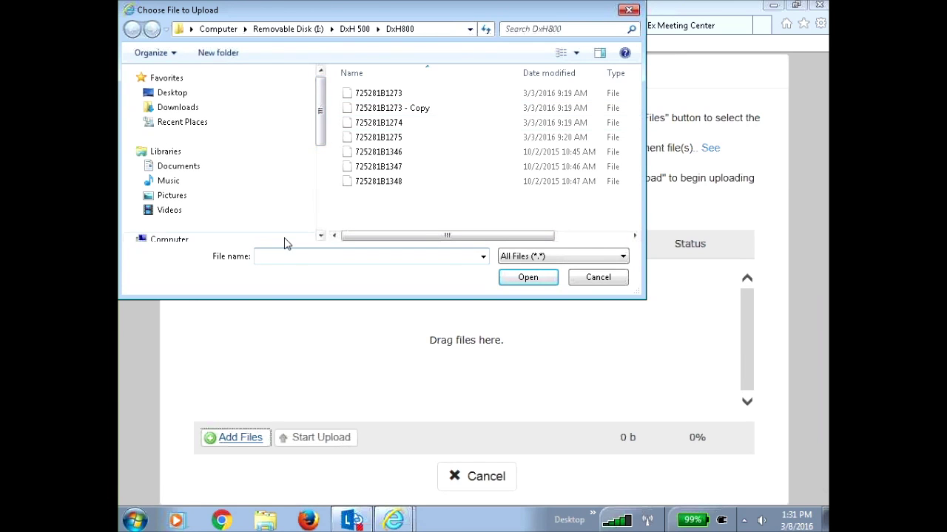
{"action": "left_click", "coordinate": [320, 236]}
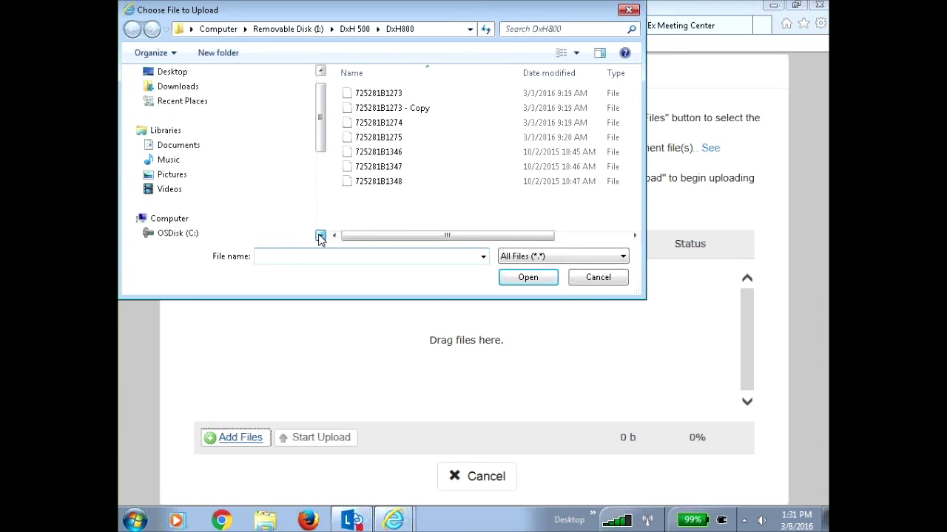
{"action": "left_click", "coordinate": [320, 236]}
{"action": "left_click", "coordinate": [223, 209]}
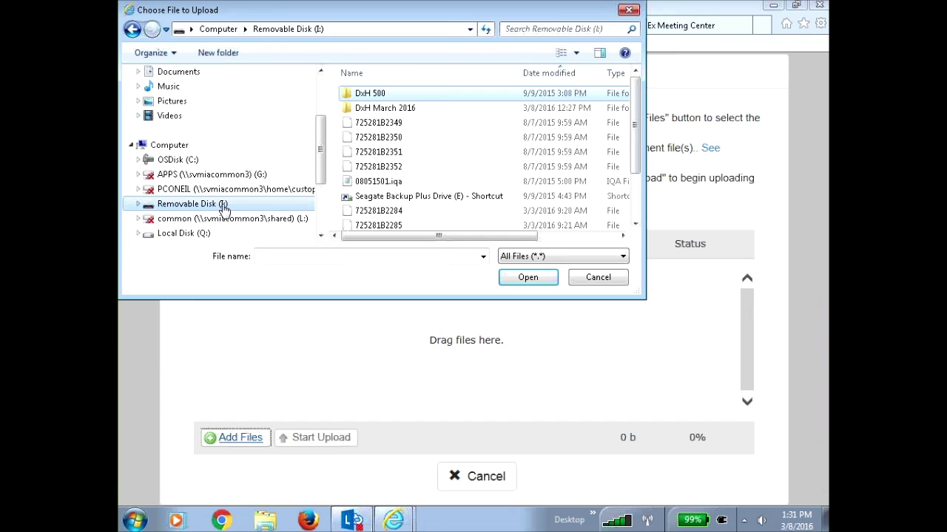
{"action": "double_click", "coordinate": [389, 94]}
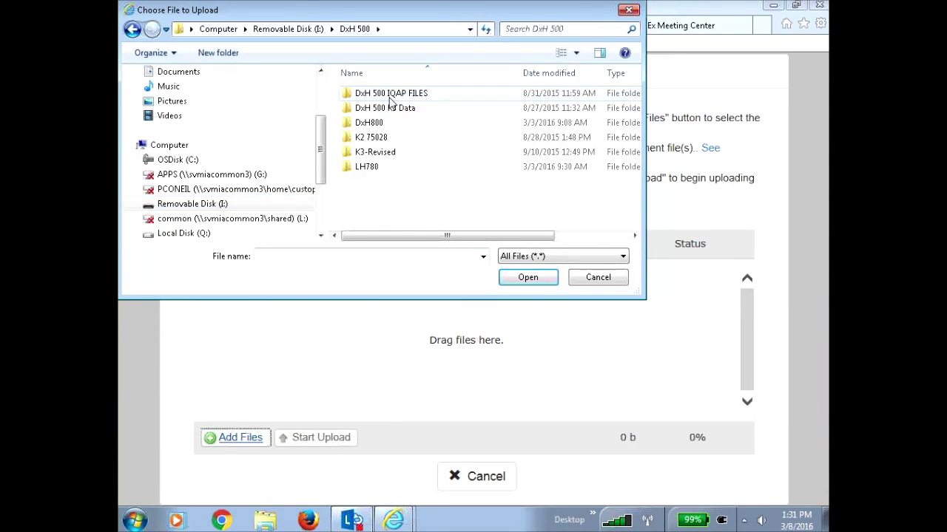
{"action": "left_click", "coordinate": [382, 125]}
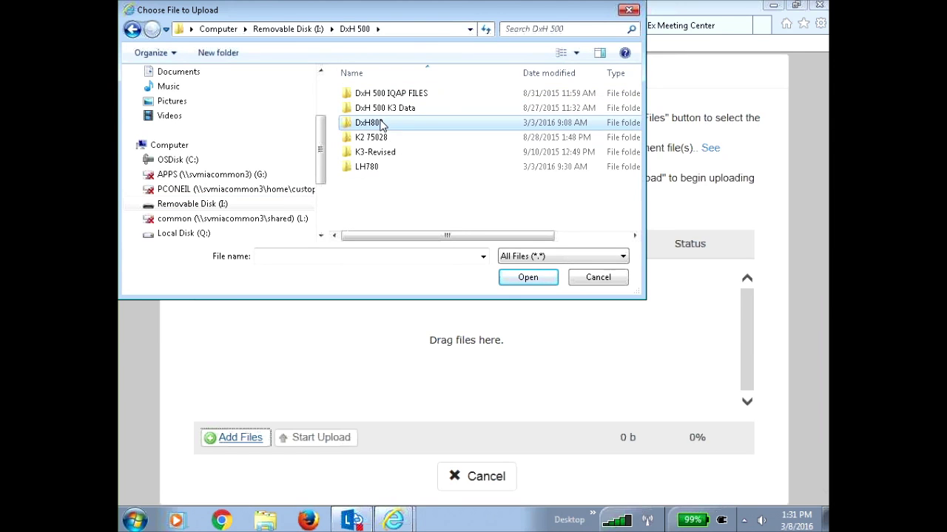
{"action": "double_click", "coordinate": [382, 124]}
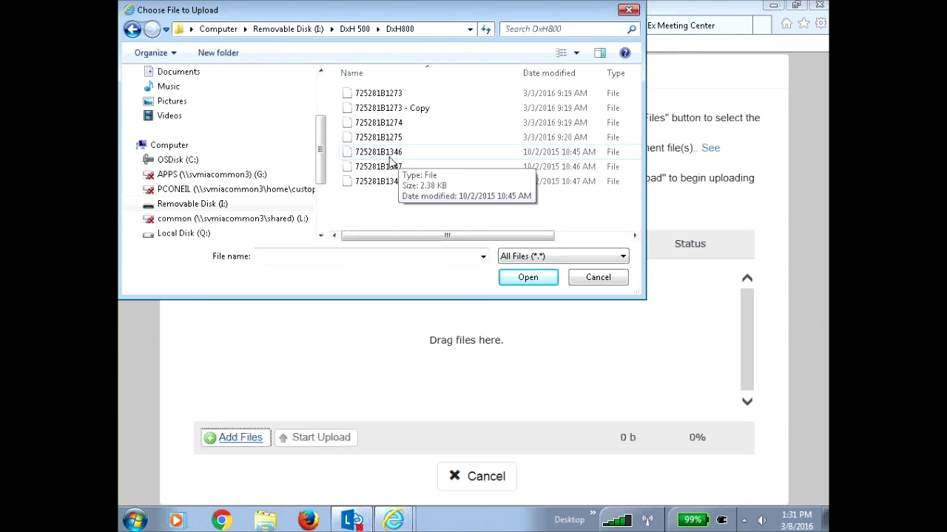
{"action": "left_click", "coordinate": [382, 155]}
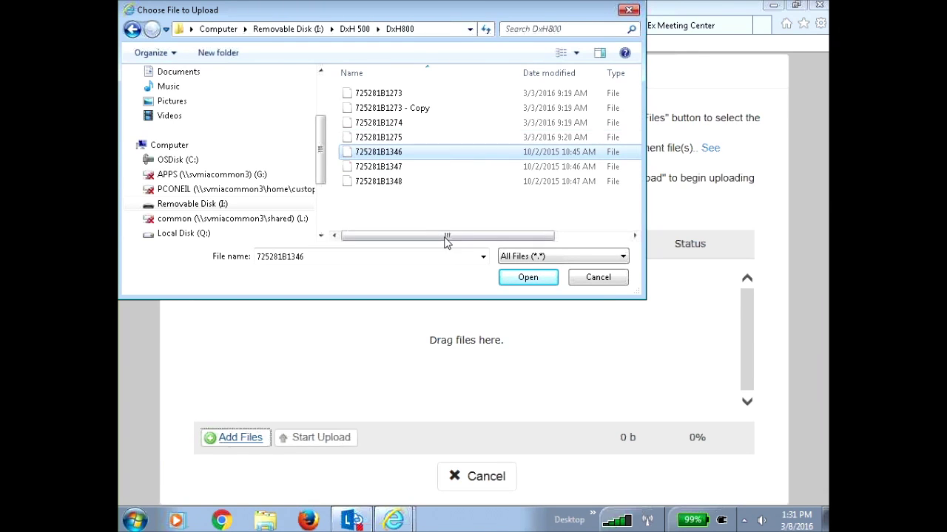
{"action": "left_click", "coordinate": [523, 279]}
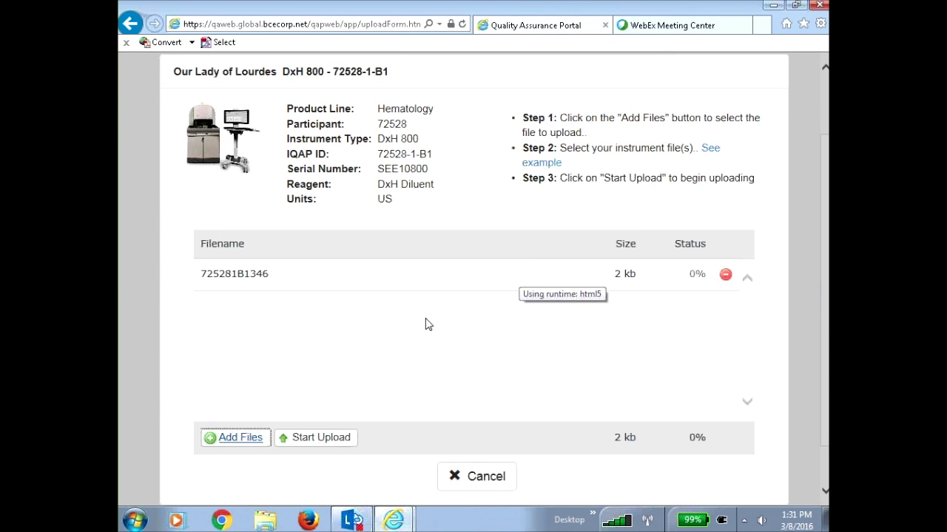
Upload the queued QC file as submission W1519220 and go back to the DxH 800 dashboard
{"action": "left_click", "coordinate": [327, 439]}
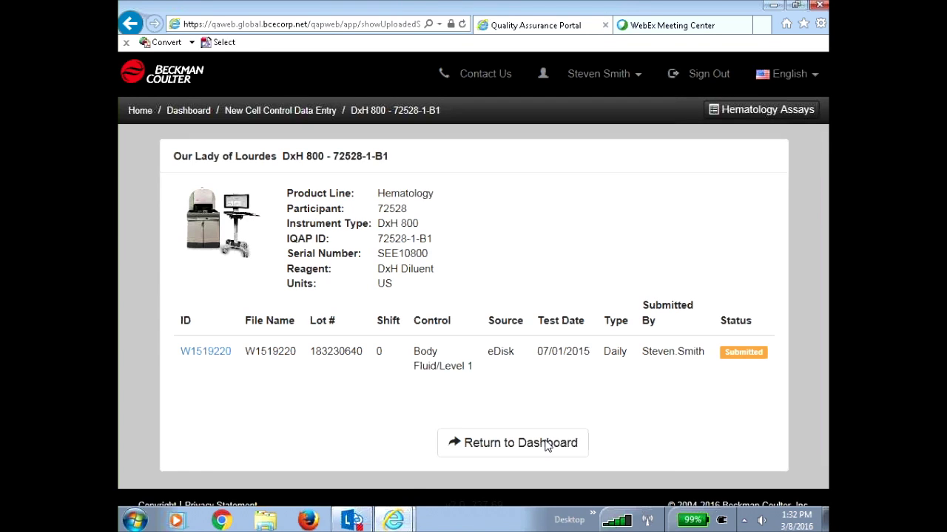
{"action": "left_click", "coordinate": [504, 444]}
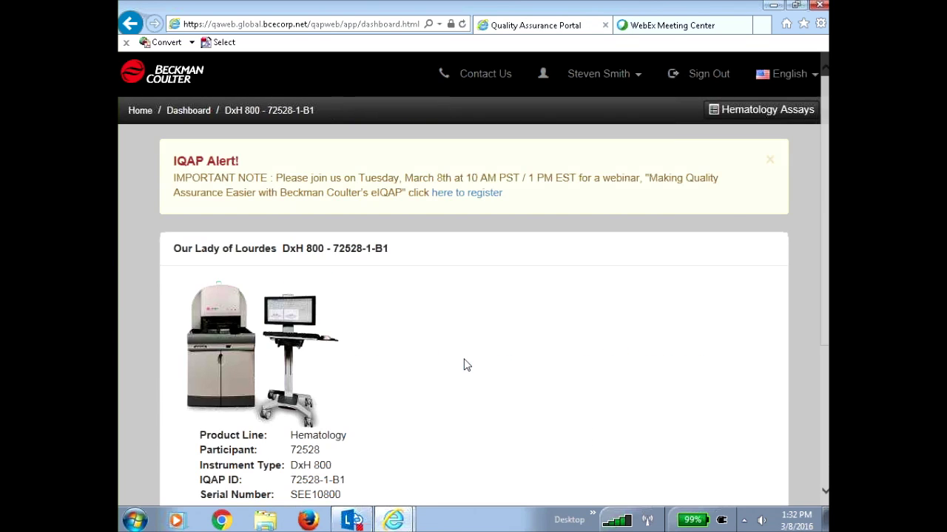
Close the IQAP webinar alert and scroll to Data Submissions showing W1519220 as Submitted
{"action": "left_click", "coordinate": [770, 163]}
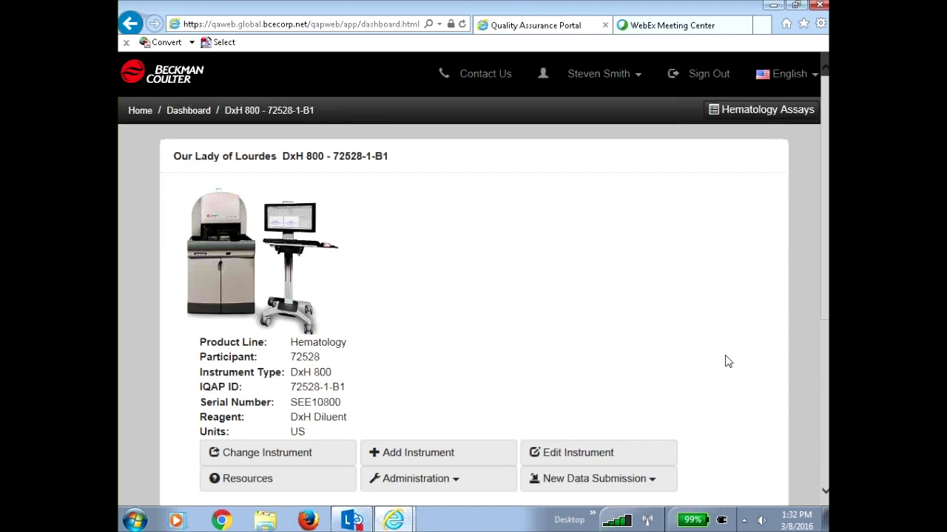
{"action": "scroll", "coordinate": [722, 359], "scroll_direction": "down", "scroll_amount": 3}
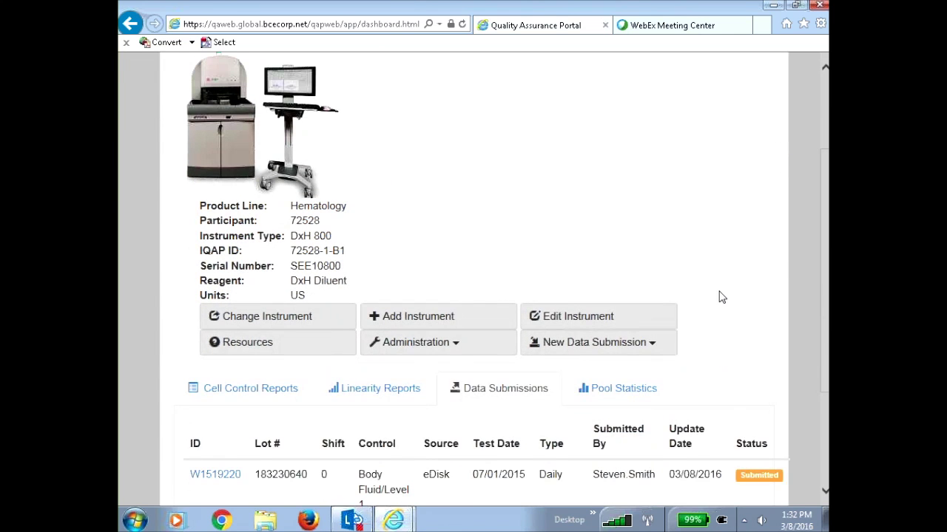
{"action": "scroll", "coordinate": [718, 300], "scroll_direction": "down", "scroll_amount": 3}
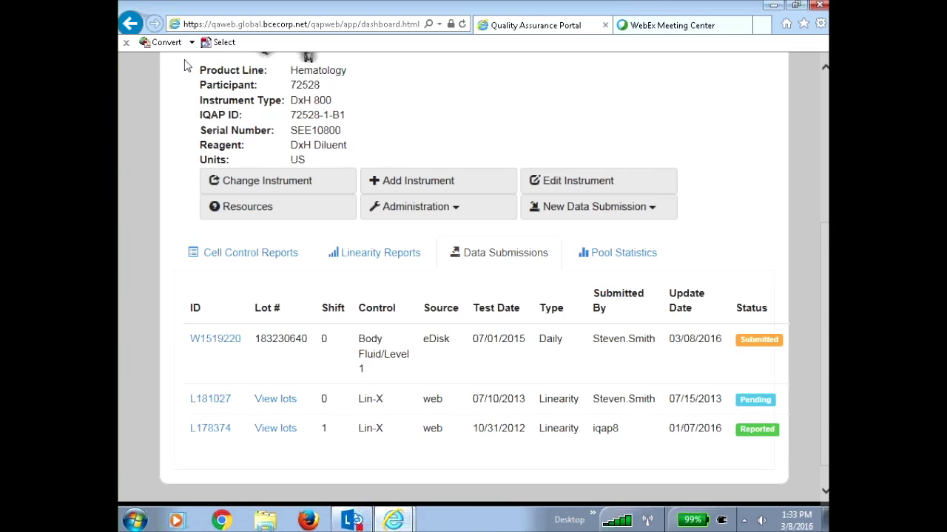
Open Lin-X submission L181027 and scroll through its empty Level 0–10 run fields to Save/Submit
{"action": "left_click", "coordinate": [208, 400]}
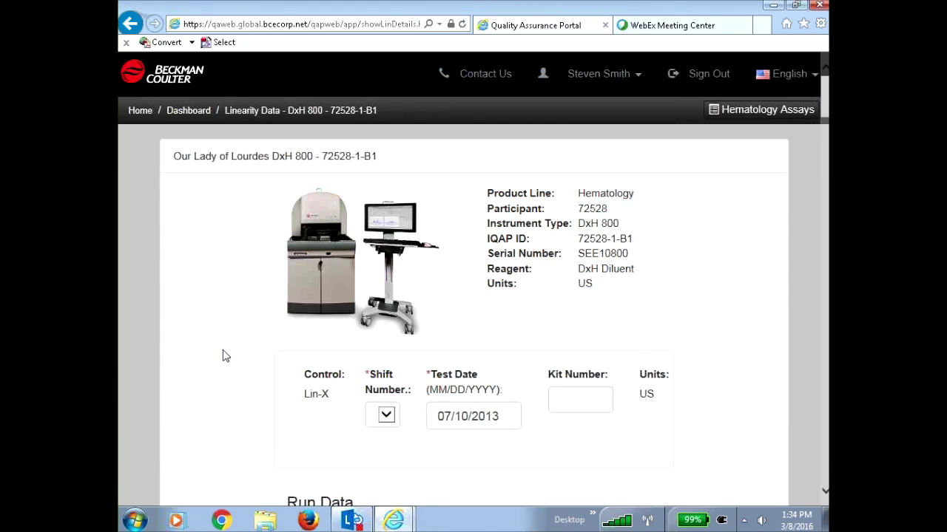
{"action": "scroll", "coordinate": [224, 355], "scroll_direction": "down", "scroll_amount": 2}
{"action": "scroll", "coordinate": [394, 384], "scroll_direction": "down", "scroll_amount": 3}
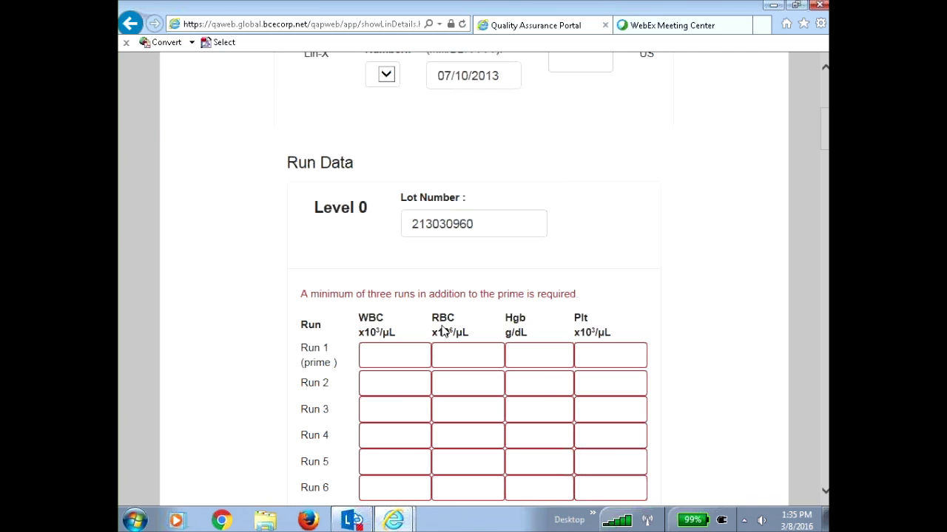
{"action": "scroll", "coordinate": [762, 198], "scroll_direction": "down", "scroll_amount": 8}
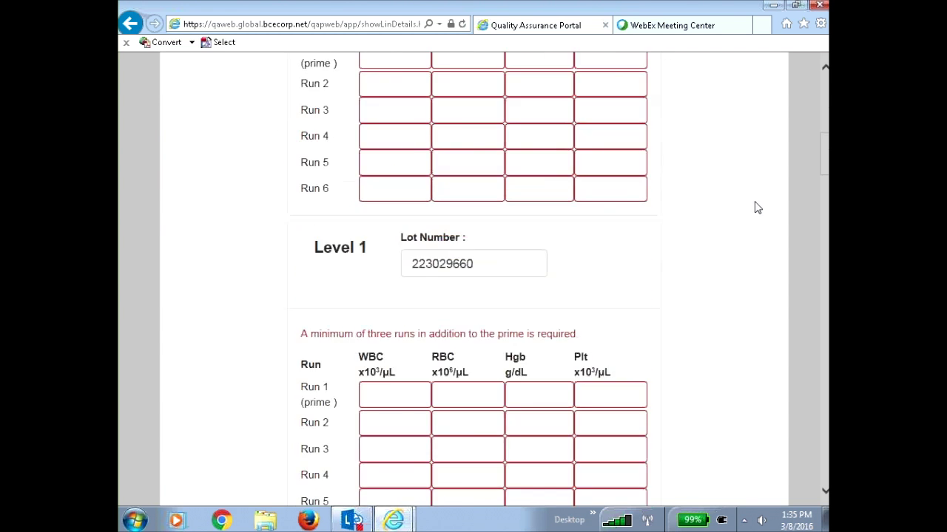
{"action": "scroll", "coordinate": [749, 204], "scroll_direction": "down", "scroll_amount": 3}
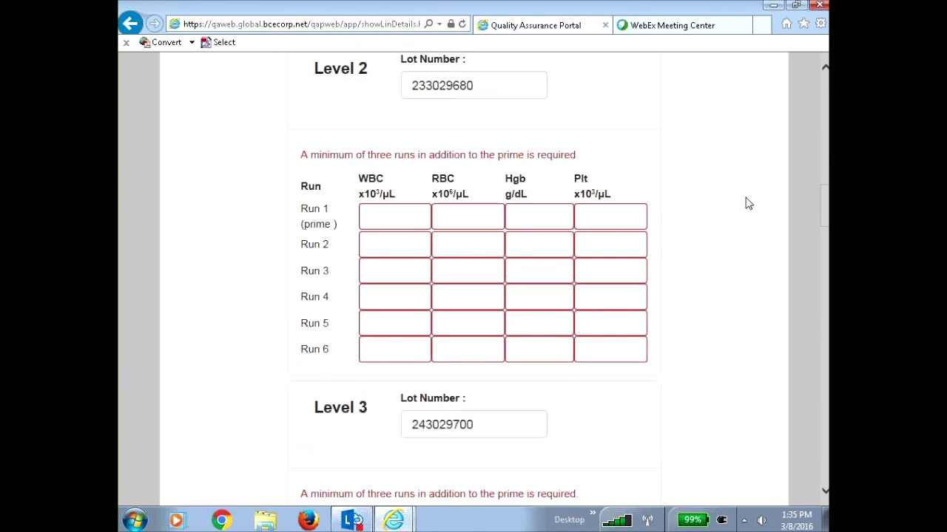
{"action": "scroll", "coordinate": [747, 206], "scroll_direction": "down", "scroll_amount": 5}
{"action": "scroll", "coordinate": [751, 233], "scroll_direction": "down", "scroll_amount": 13}
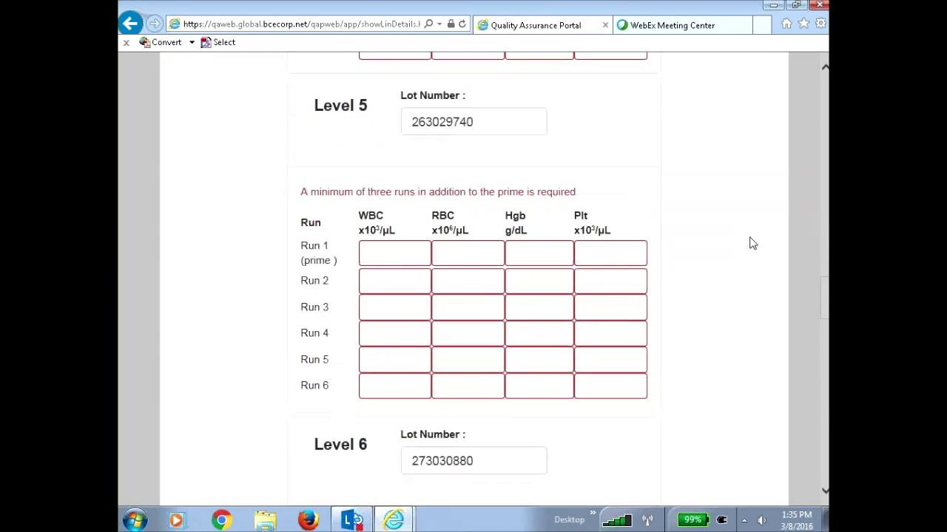
{"action": "scroll", "coordinate": [752, 248], "scroll_direction": "down", "scroll_amount": 14}
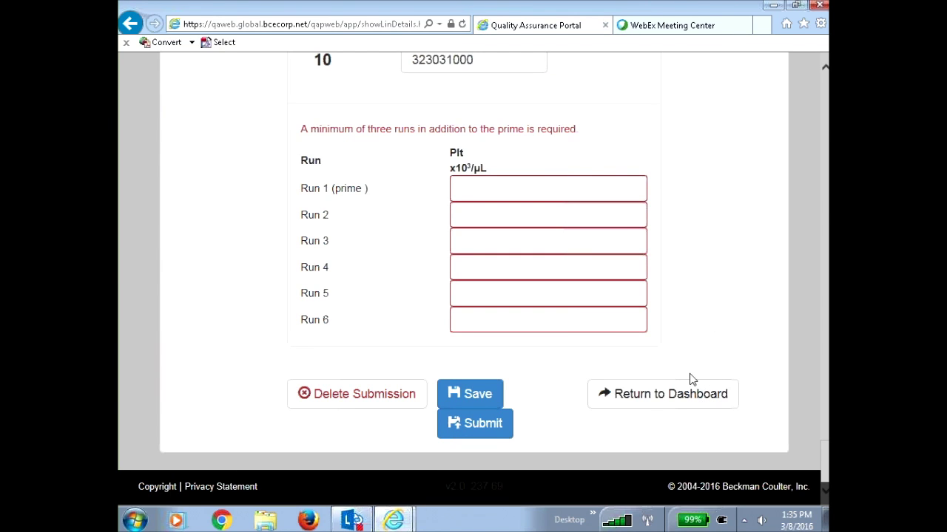
Return to the DxH 800 dashboard and bring up the Pool Statistics lookup form
{"action": "left_click", "coordinate": [652, 399]}
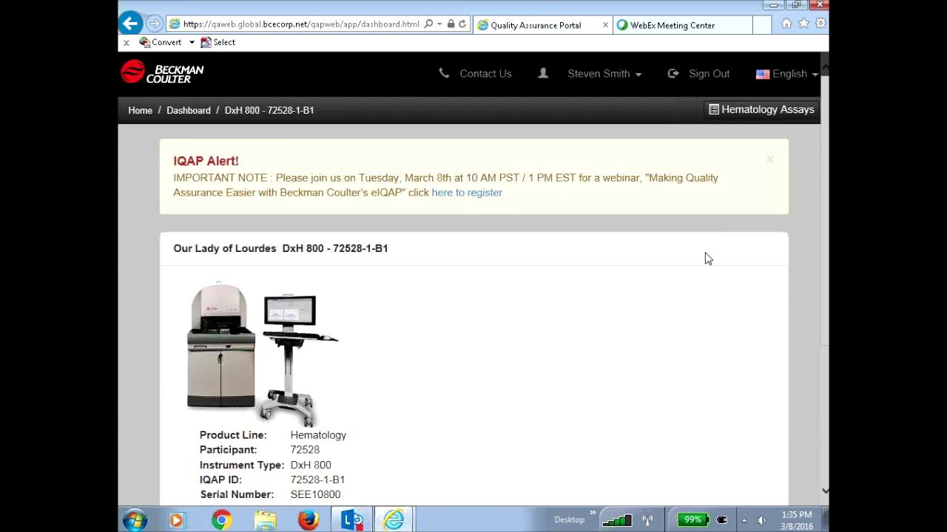
{"action": "scroll", "coordinate": [702, 255], "scroll_direction": "down", "scroll_amount": 5}
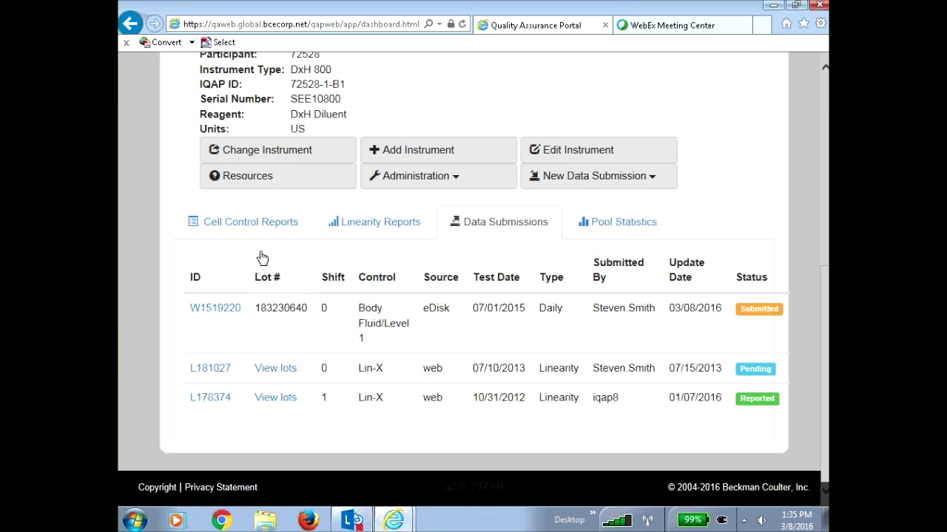
{"action": "left_click", "coordinate": [626, 230]}
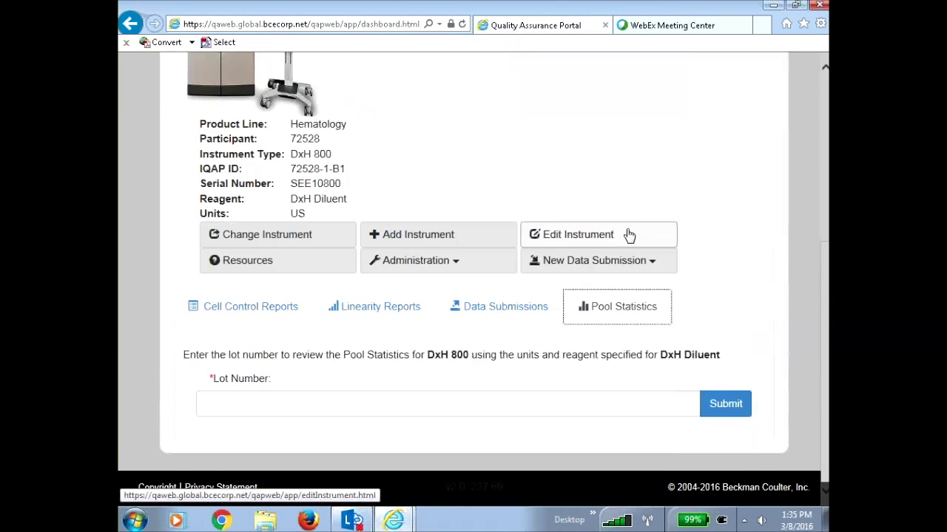
Look up pool statistics for lot 193240420 and review its TNC and RBC values
{"action": "left_click", "coordinate": [232, 406]}
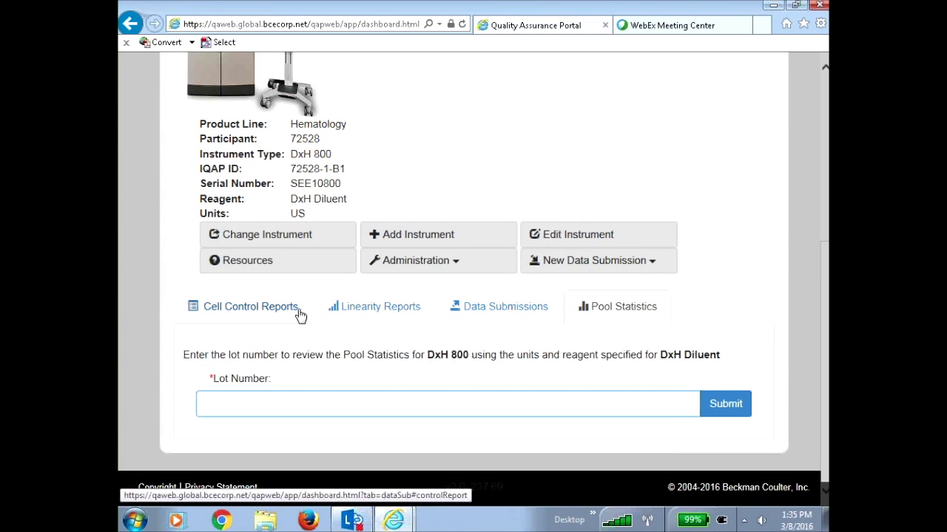
{"action": "type", "text": "193240420"}
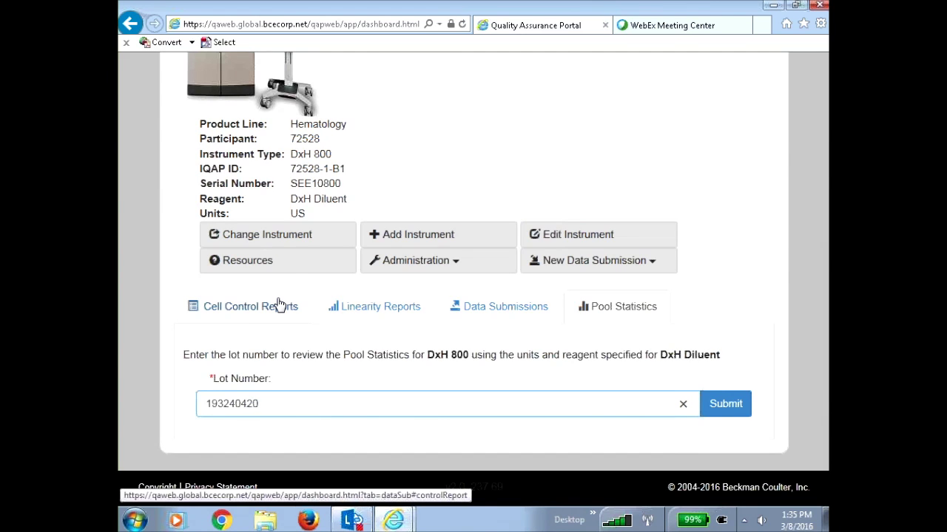
{"action": "left_click", "coordinate": [723, 412]}
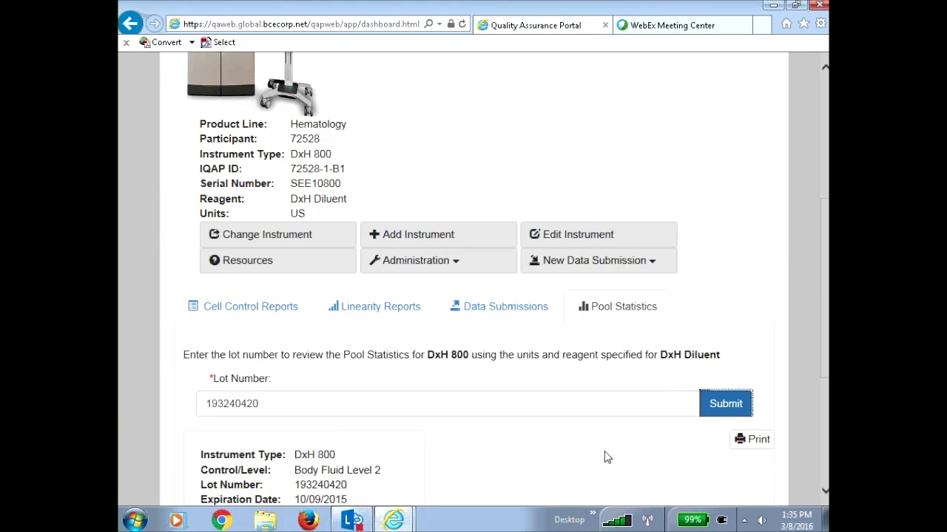
{"action": "scroll", "coordinate": [562, 455], "scroll_direction": "down", "scroll_amount": 1}
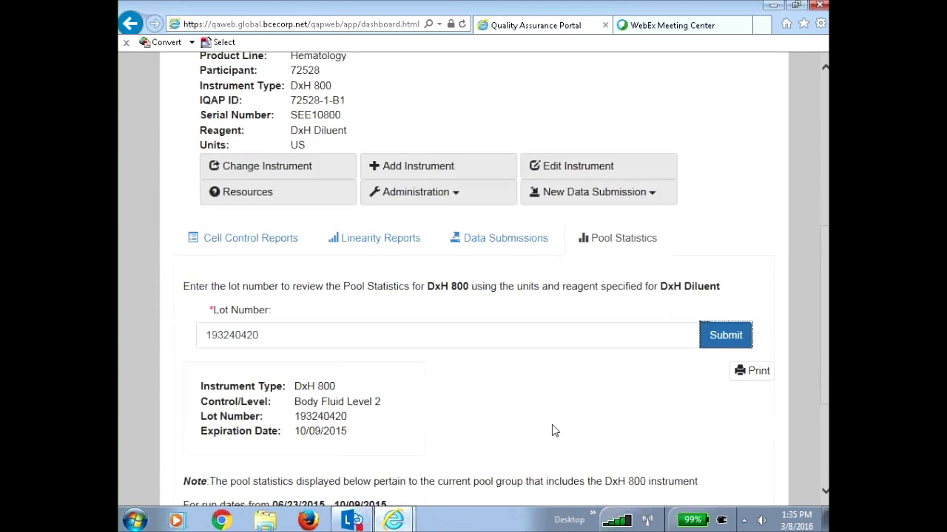
{"action": "scroll", "coordinate": [540, 419], "scroll_direction": "down", "scroll_amount": 2}
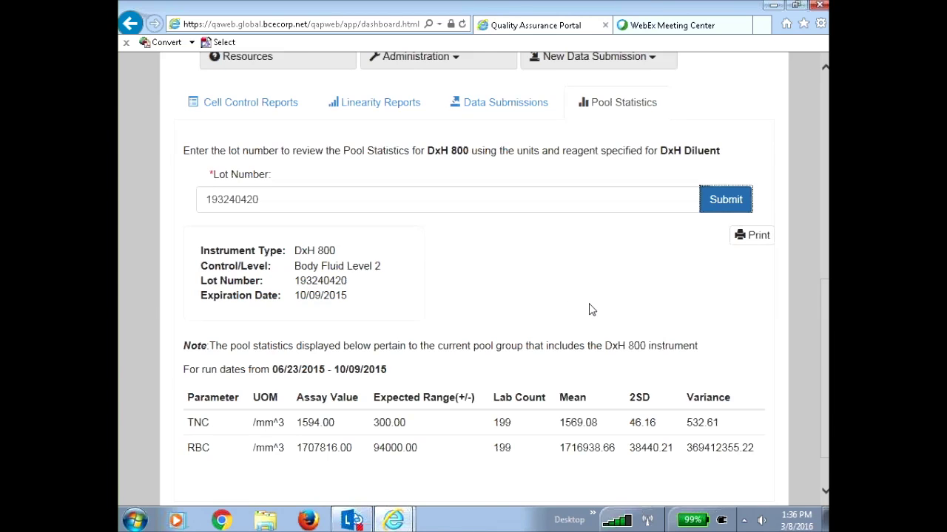
{"action": "scroll", "coordinate": [591, 310], "scroll_direction": "up", "scroll_amount": 6}
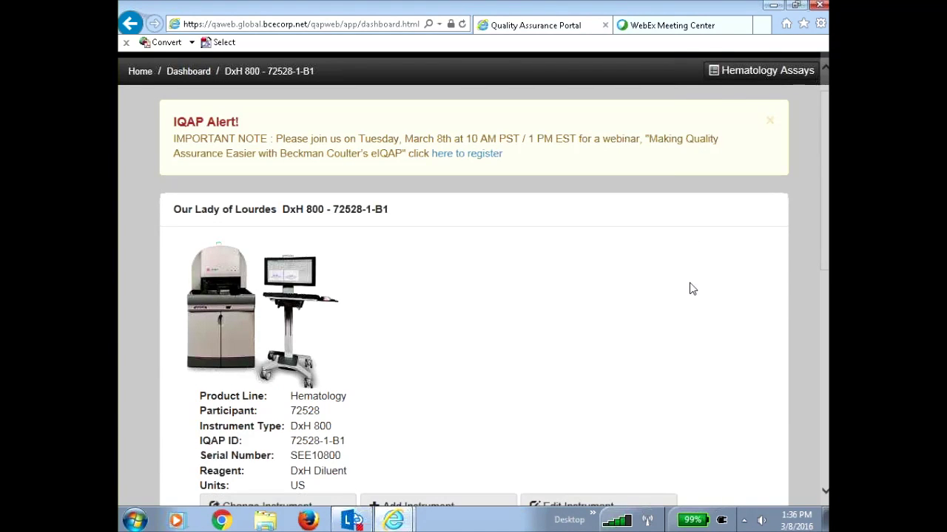
On Hematology Assays' lot and kit part search, enter lot number 193240420
{"action": "left_click", "coordinate": [748, 74]}
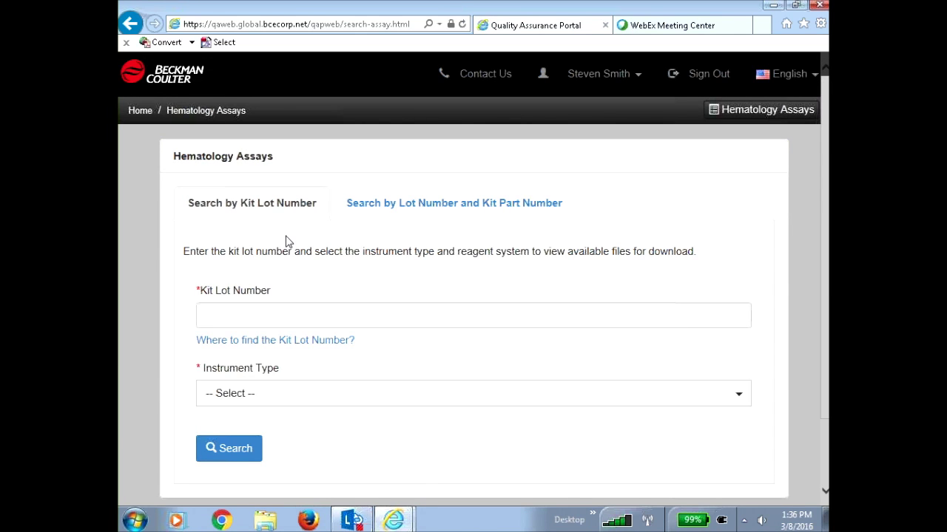
{"action": "left_click", "coordinate": [462, 212]}
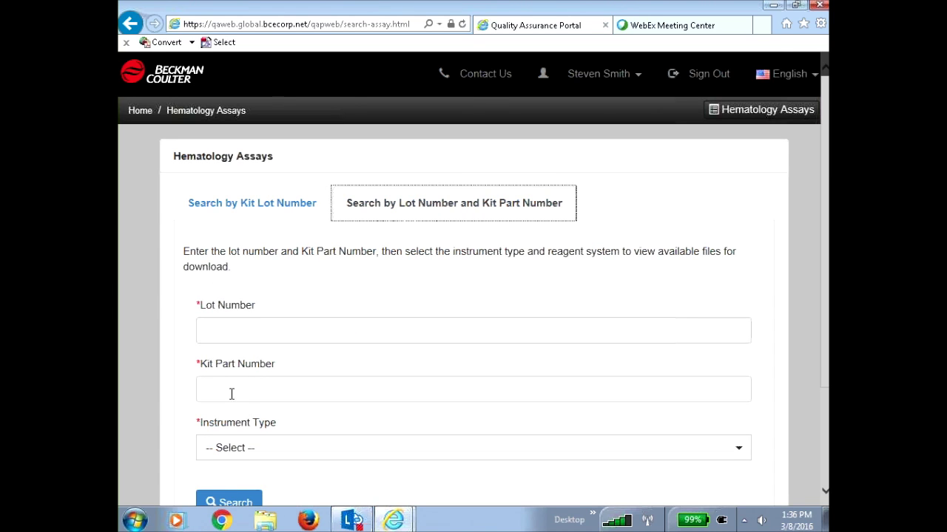
{"action": "left_click", "coordinate": [231, 332]}
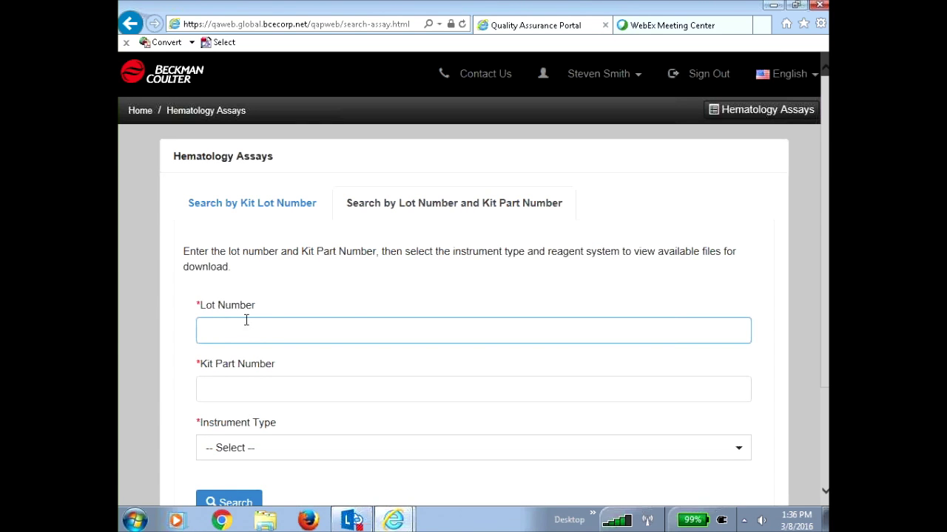
{"action": "type", "text": "19"}
{"action": "type", "text": "3420"}
{"action": "key", "text": "BackSpace"}
{"action": "key", "text": "BackSpace"}
{"action": "key", "text": "BackSpace"}
{"action": "type", "text": "2"}
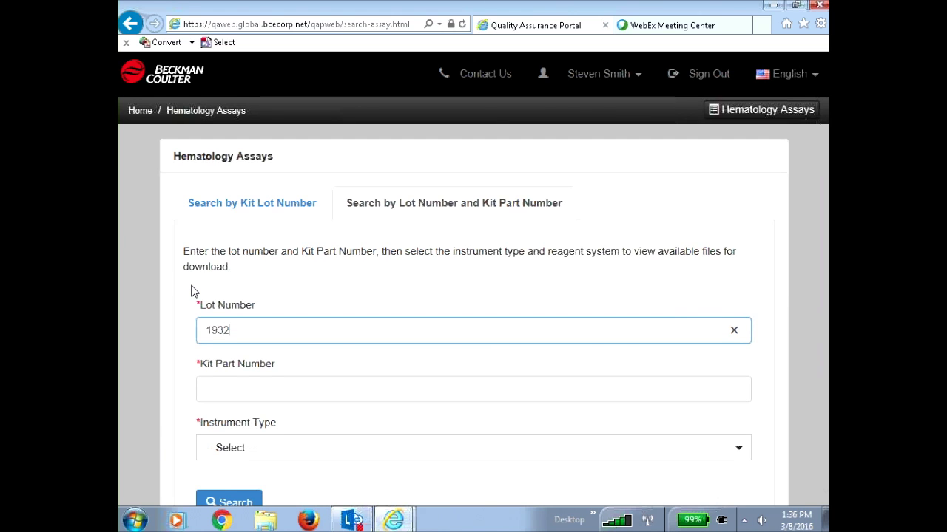
{"action": "type", "text": "40420"}
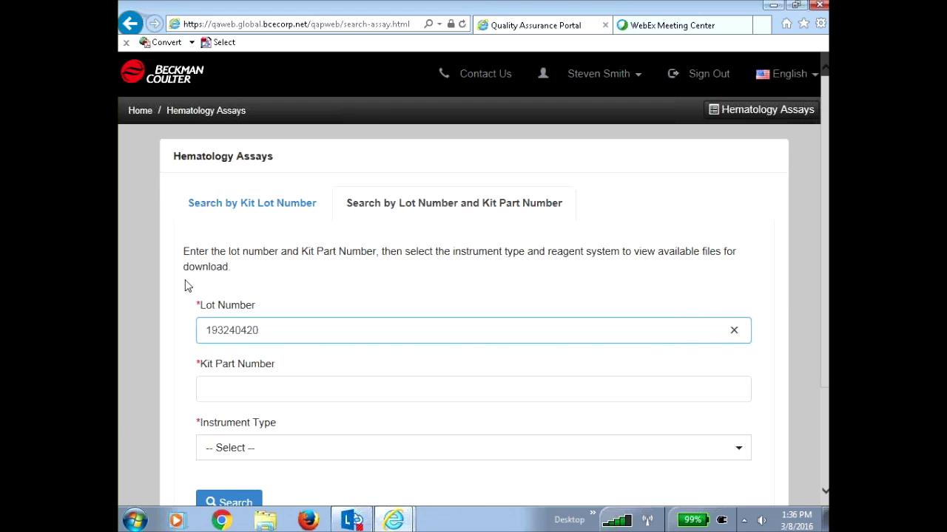
Enter kit part 628032, pick DxH 800 as the instrument type, and run the search
{"action": "left_click", "coordinate": [209, 389]}
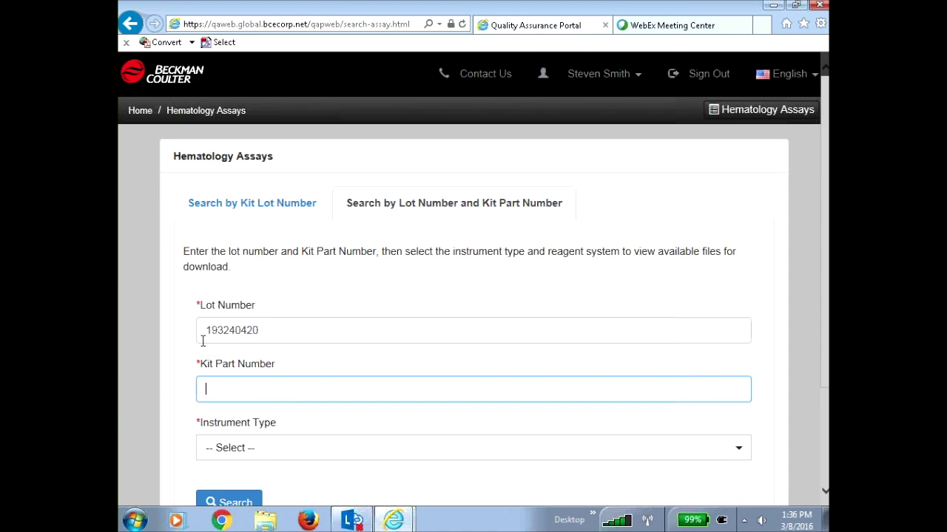
{"action": "type", "text": "628"}
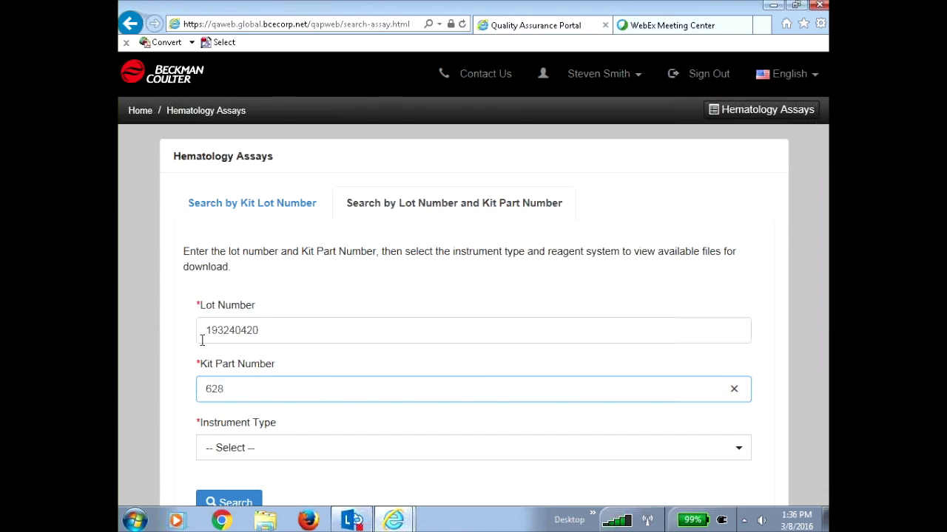
{"action": "type", "text": "032"}
{"action": "left_click", "coordinate": [733, 450]}
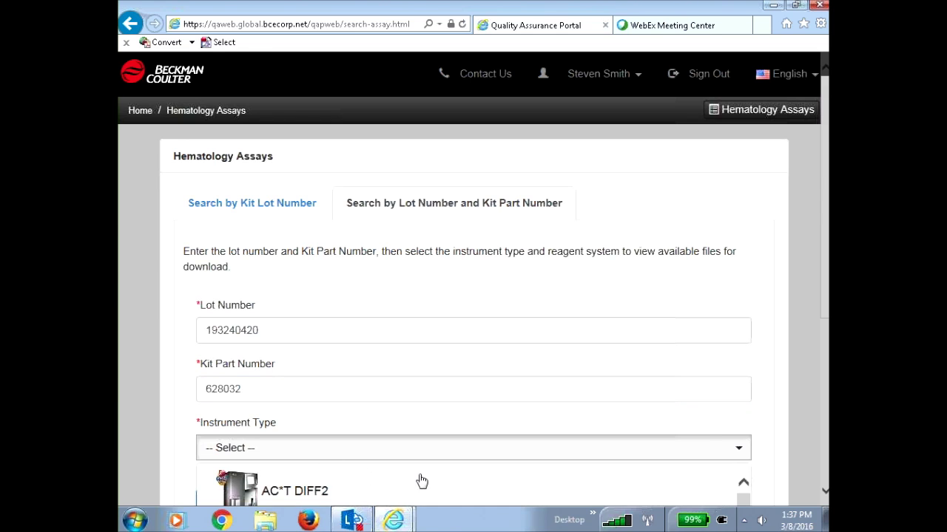
{"action": "scroll", "coordinate": [762, 443], "scroll_direction": "down", "scroll_amount": 3}
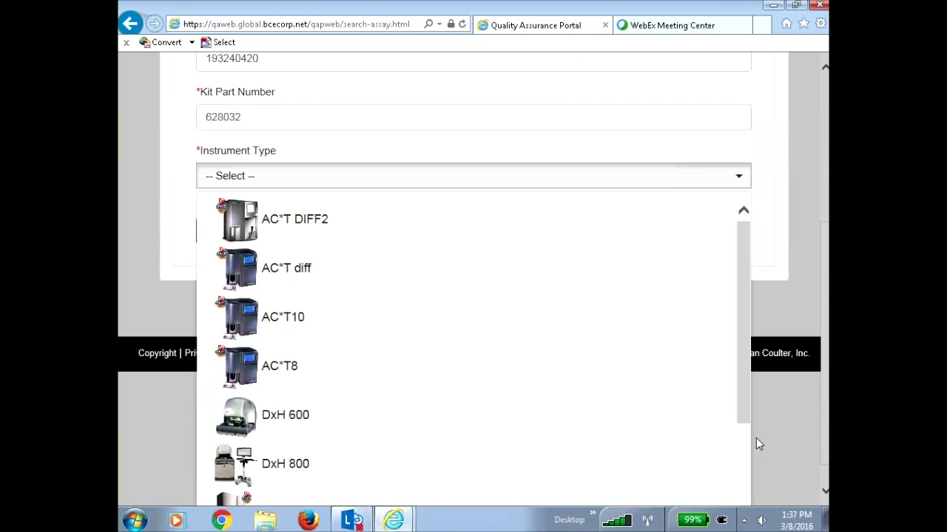
{"action": "left_click", "coordinate": [408, 463]}
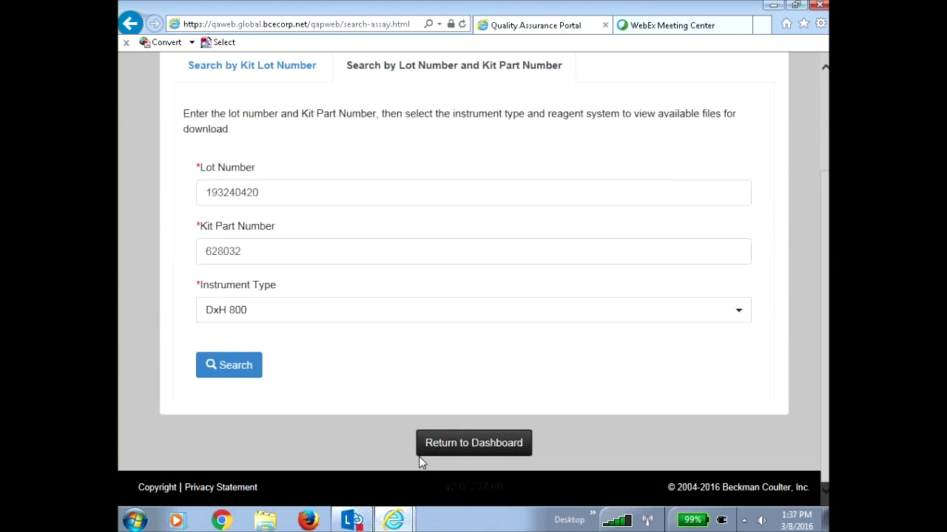
{"action": "left_click", "coordinate": [227, 372]}
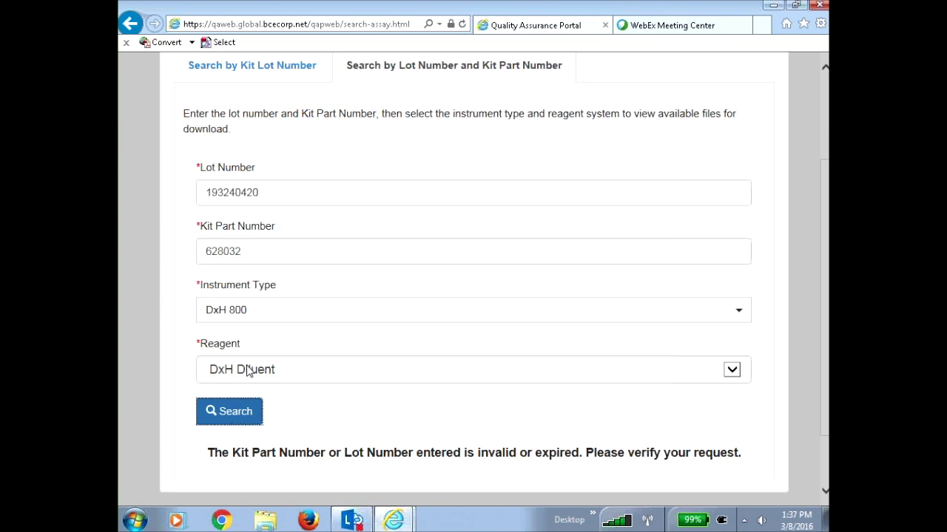
Change the kit part number to 628030 and rerun the DxH 800 assay search
{"action": "left_click", "coordinate": [252, 252]}
{"action": "key", "text": "BackSpace"}
{"action": "type", "text": "0"}
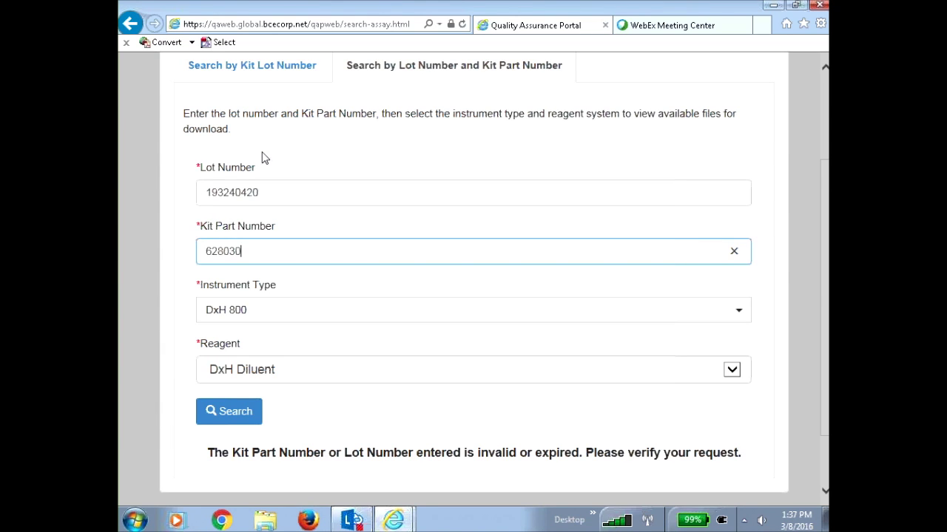
{"action": "left_click", "coordinate": [231, 415]}
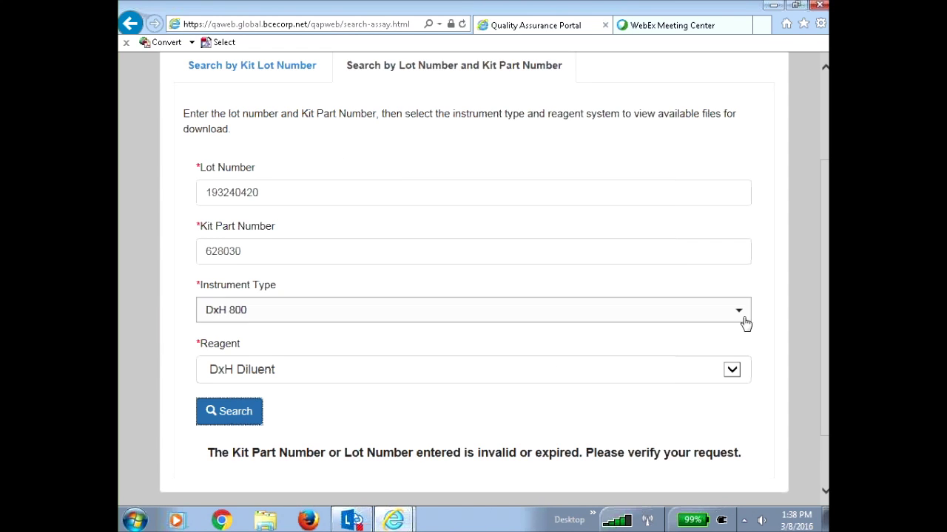
{"action": "left_click", "coordinate": [803, 316]}
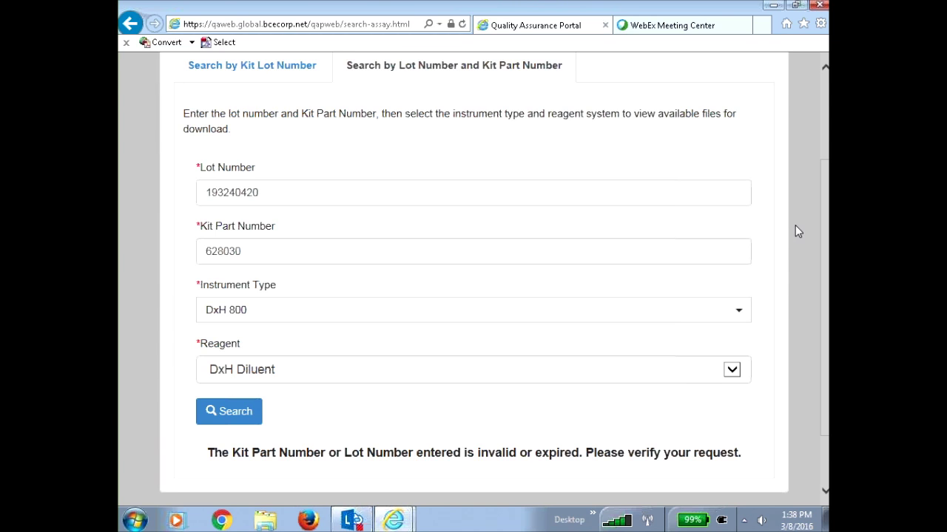
{"action": "scroll", "coordinate": [827, 240], "scroll_direction": "up", "scroll_amount": 3}
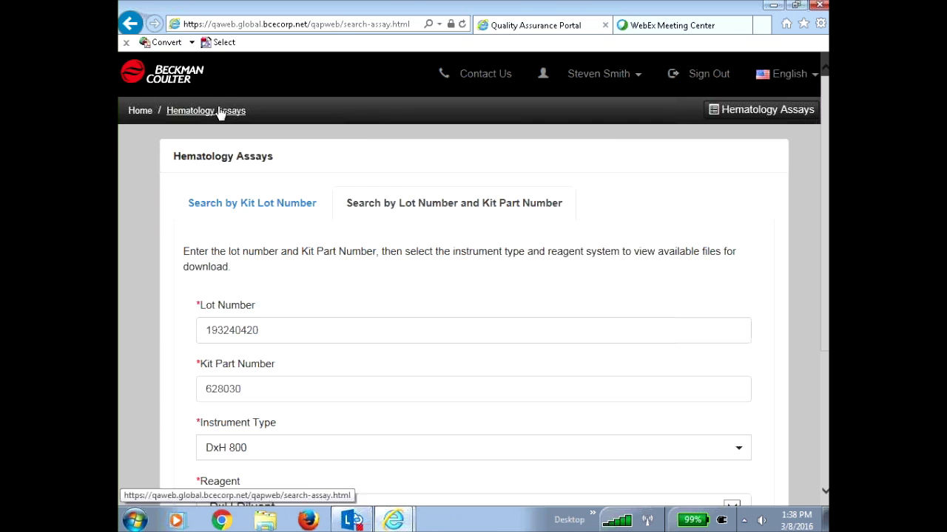
Go via the portal home page to the DxH 800 72528-1-B1 dashboard
{"action": "left_click", "coordinate": [142, 111]}
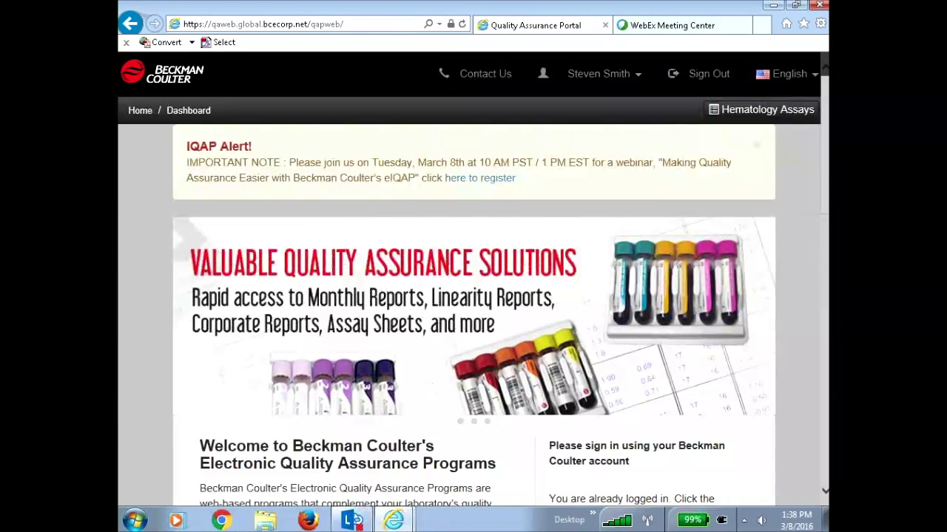
{"action": "scroll", "coordinate": [795, 300], "scroll_direction": "down", "scroll_amount": 2}
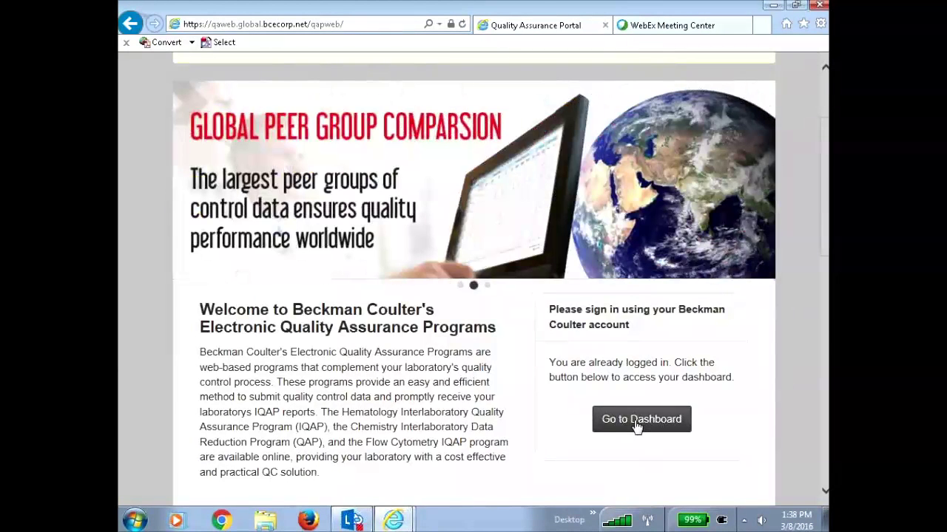
{"action": "left_click", "coordinate": [636, 422]}
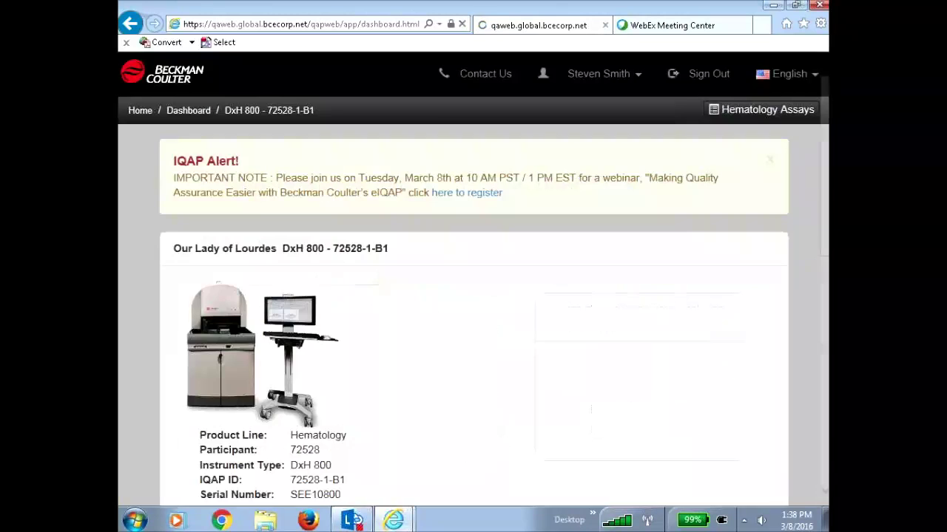
Close the IQAP webinar alert banner on the DxH 800 dashboard
{"action": "left_click", "coordinate": [771, 162]}
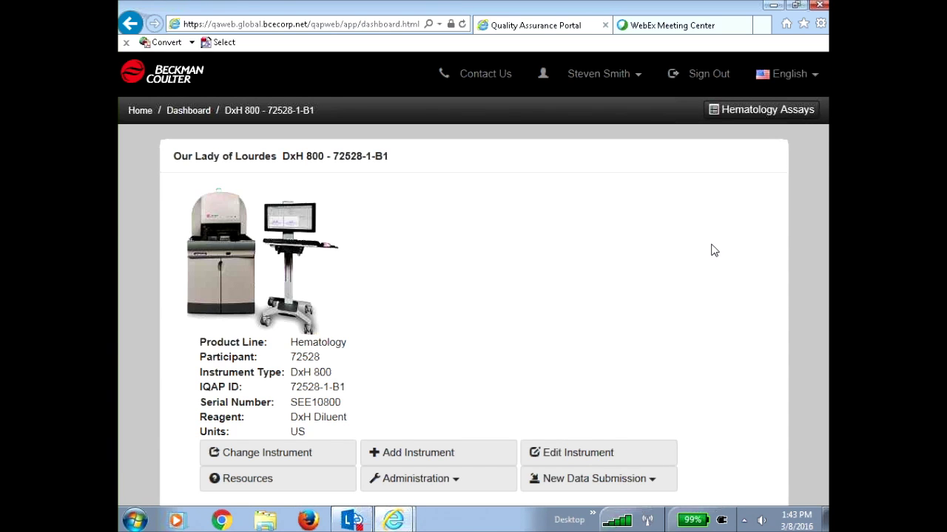
Show the Data Submissions list with W1519220 Submitted, L181027 Pending and L178374 Reported
{"action": "scroll", "coordinate": [721, 284], "scroll_direction": "down", "scroll_amount": 3}
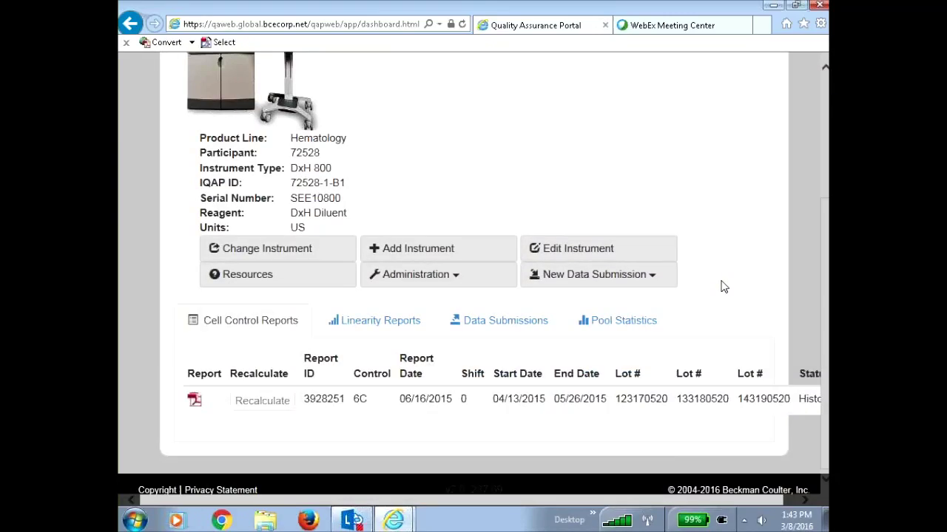
{"action": "left_click", "coordinate": [517, 332]}
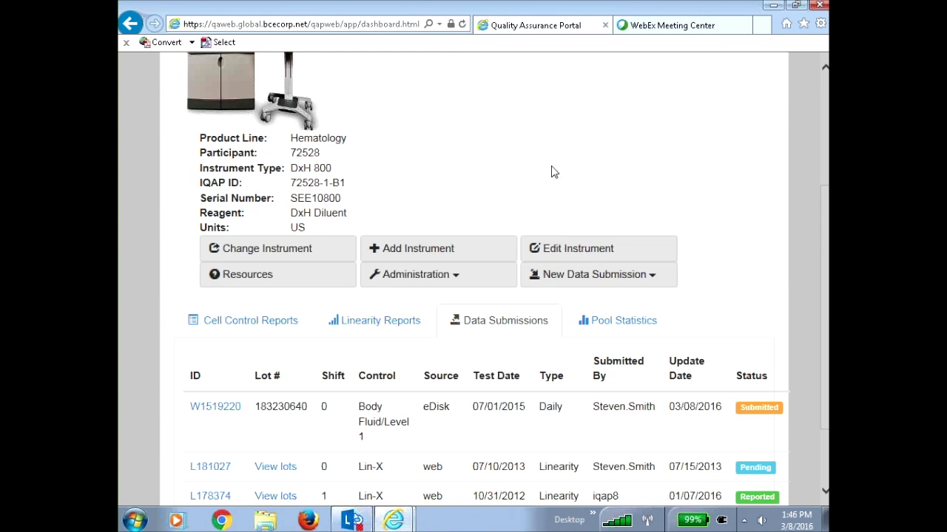
Start a Cell Control Summary Data submission for DxH 800 72528-1-B1 and review the form
{"action": "left_click", "coordinate": [622, 274]}
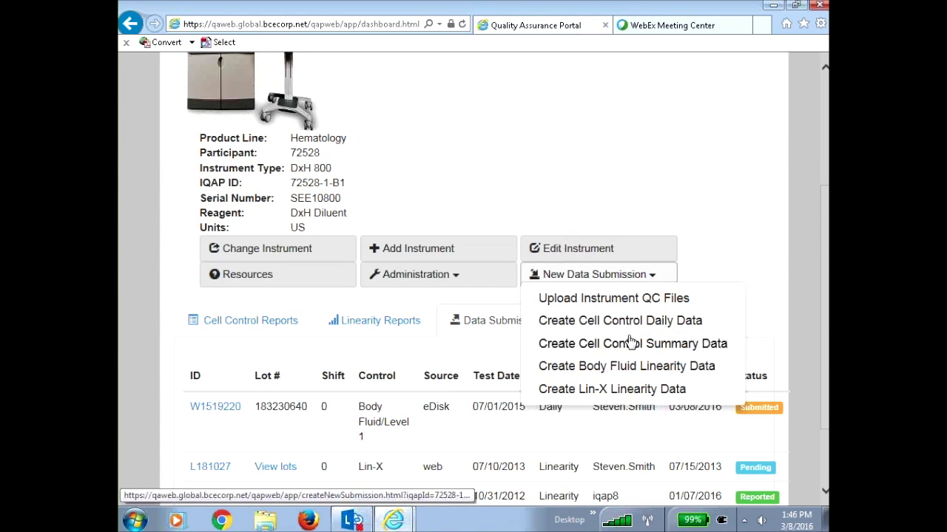
{"action": "left_click", "coordinate": [630, 345]}
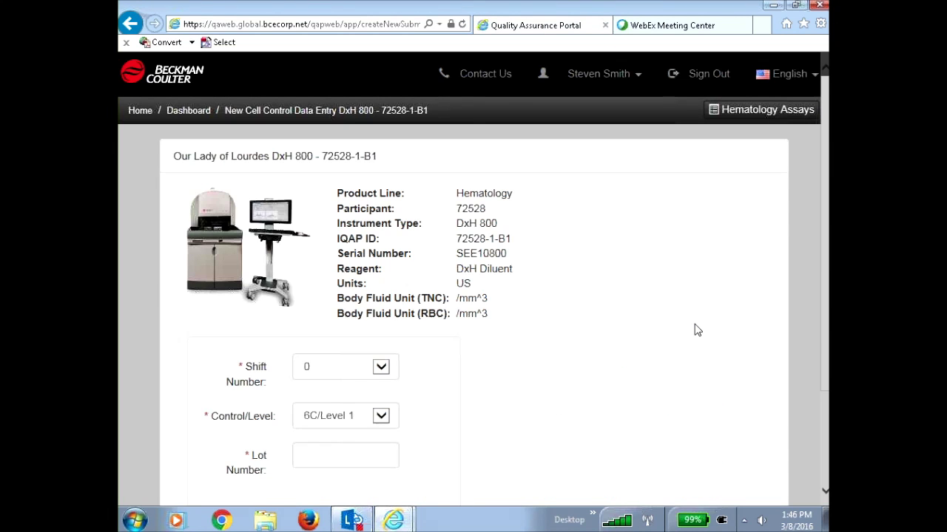
{"action": "scroll", "coordinate": [681, 332], "scroll_direction": "down", "scroll_amount": 1}
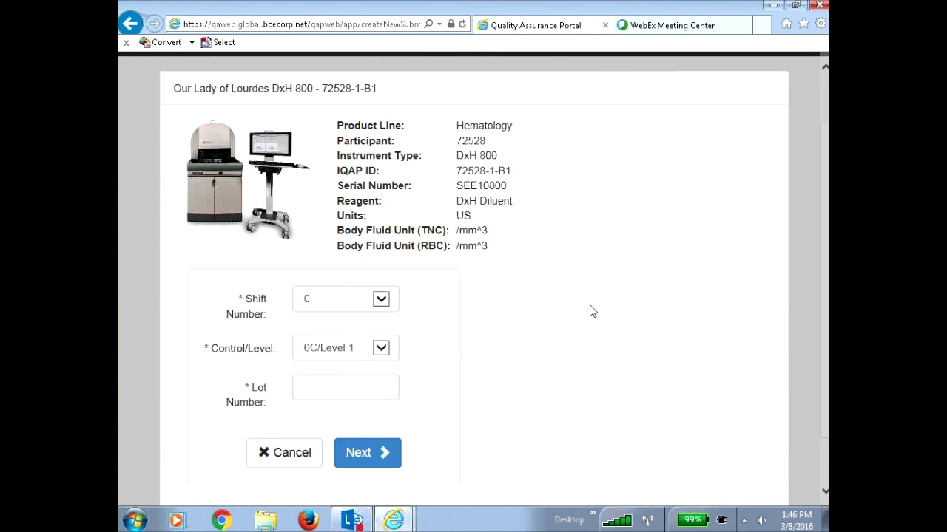
{"action": "scroll", "coordinate": [599, 320], "scroll_direction": "down", "scroll_amount": 1}
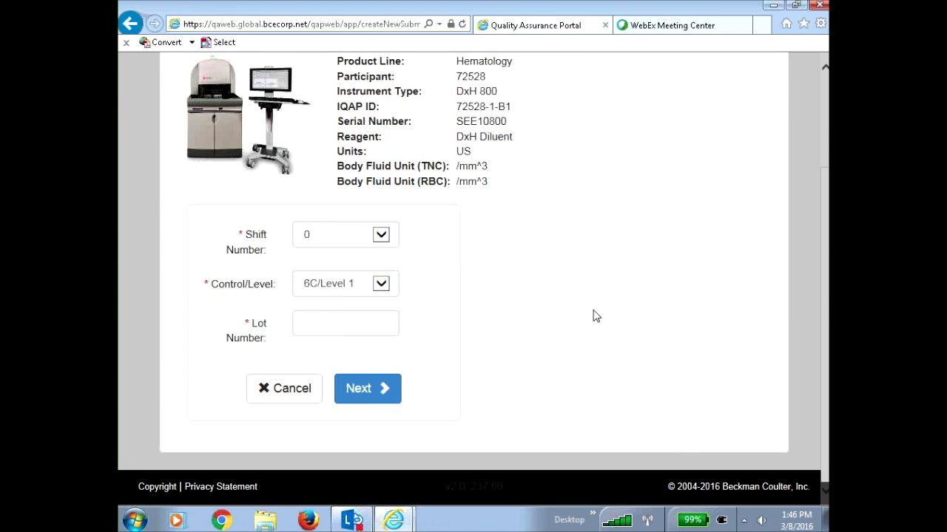
{"action": "scroll", "coordinate": [598, 319], "scroll_direction": "up", "scroll_amount": 1}
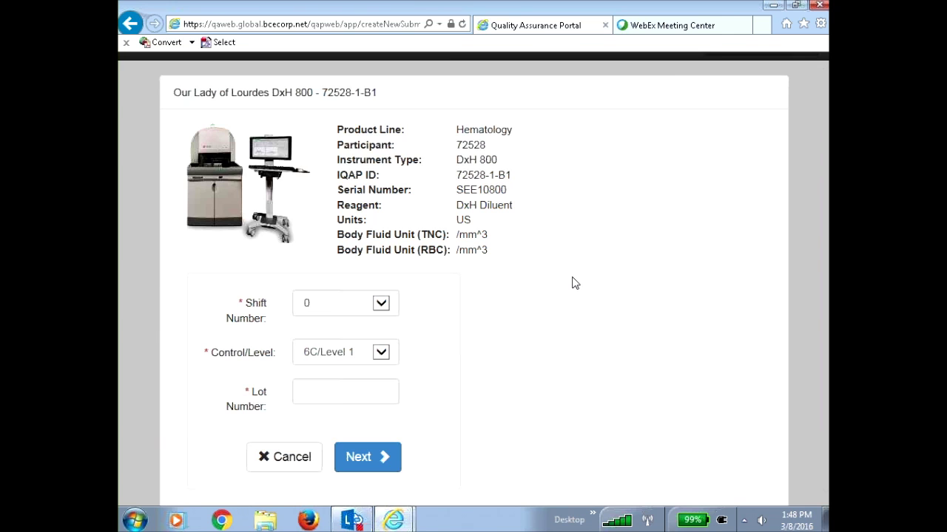
{"action": "scroll", "coordinate": [604, 317], "scroll_direction": "up", "scroll_amount": 2}
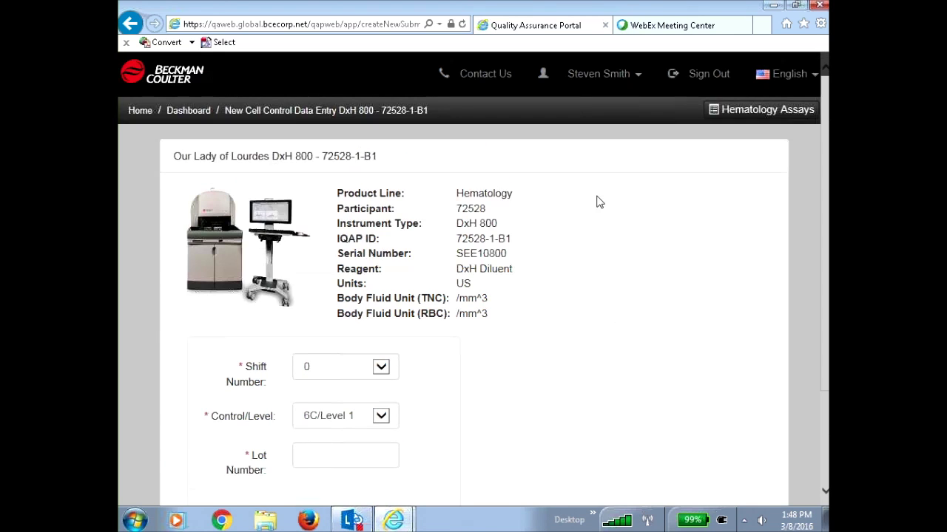
Return to the instrument dashboard and open the Hematology Resources page
{"action": "left_click", "coordinate": [189, 111]}
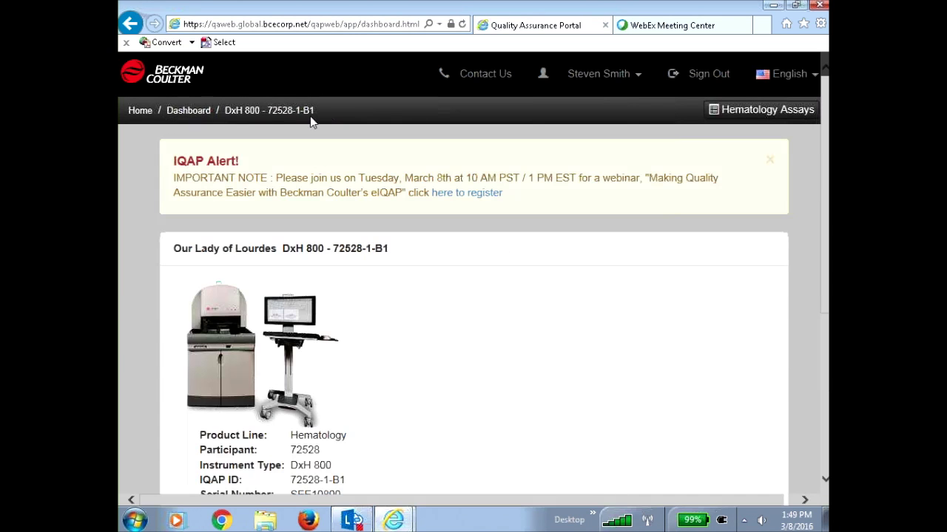
{"action": "scroll", "coordinate": [625, 317], "scroll_direction": "down", "scroll_amount": 3}
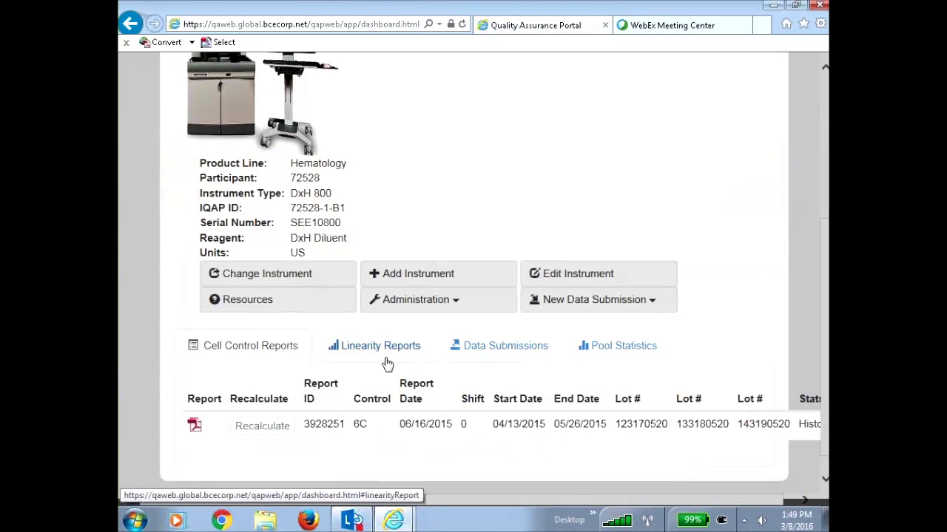
{"action": "left_click", "coordinate": [271, 309]}
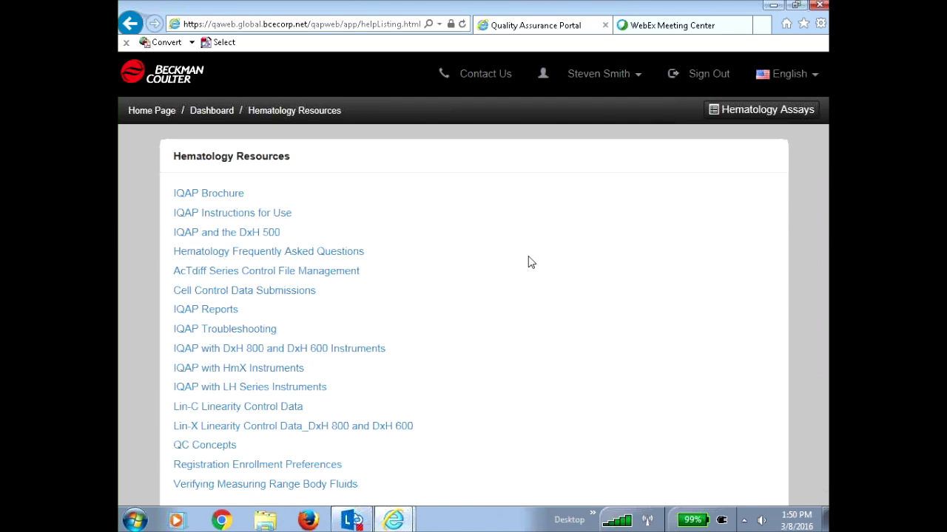
{"action": "left_click", "coordinate": [218, 115]}
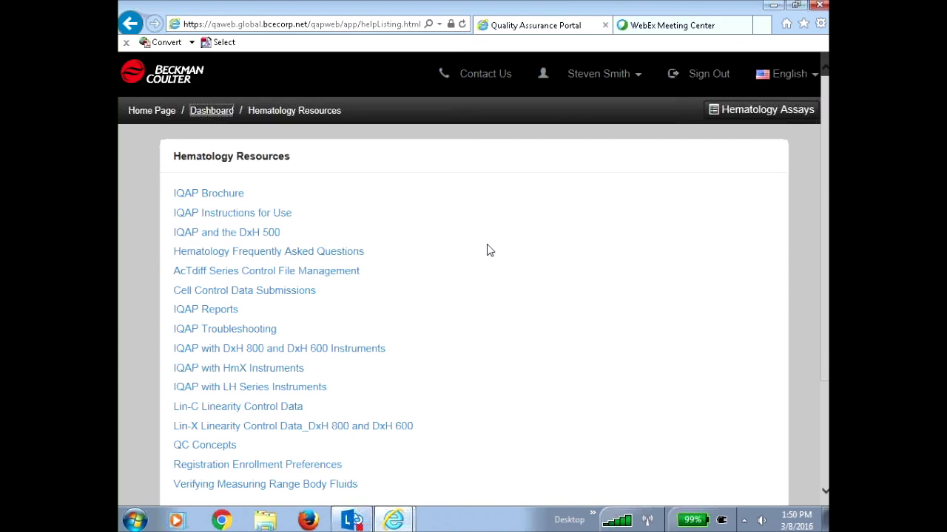
Back on the dashboard, recalculate Cell Control Report 3928251 for control 6C
{"action": "left_click", "coordinate": [218, 115]}
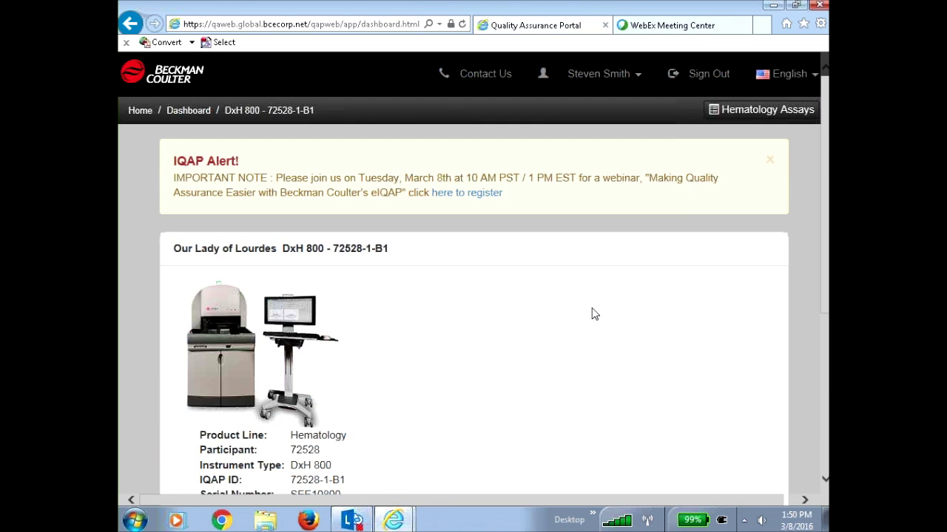
{"action": "scroll", "coordinate": [590, 314], "scroll_direction": "down", "scroll_amount": 3}
{"action": "scroll", "coordinate": [573, 304], "scroll_direction": "down", "scroll_amount": 2}
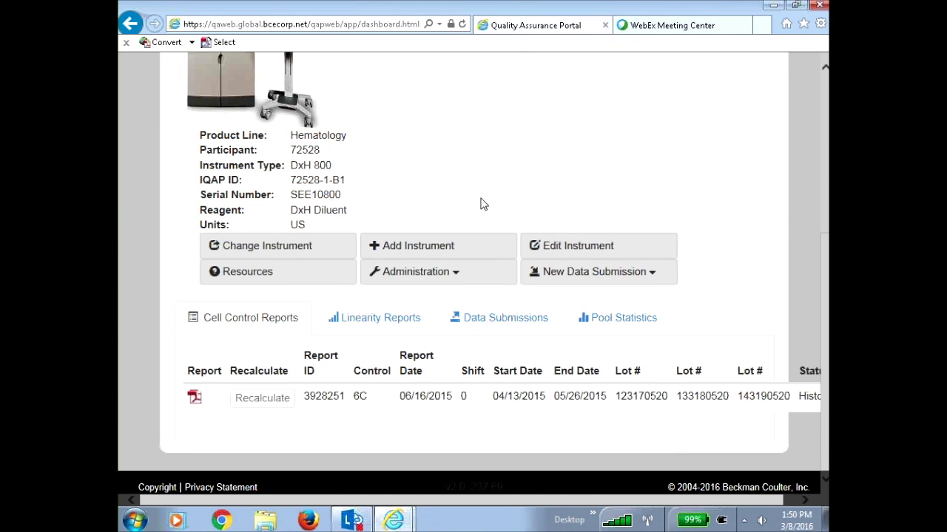
{"action": "left_click", "coordinate": [257, 404]}
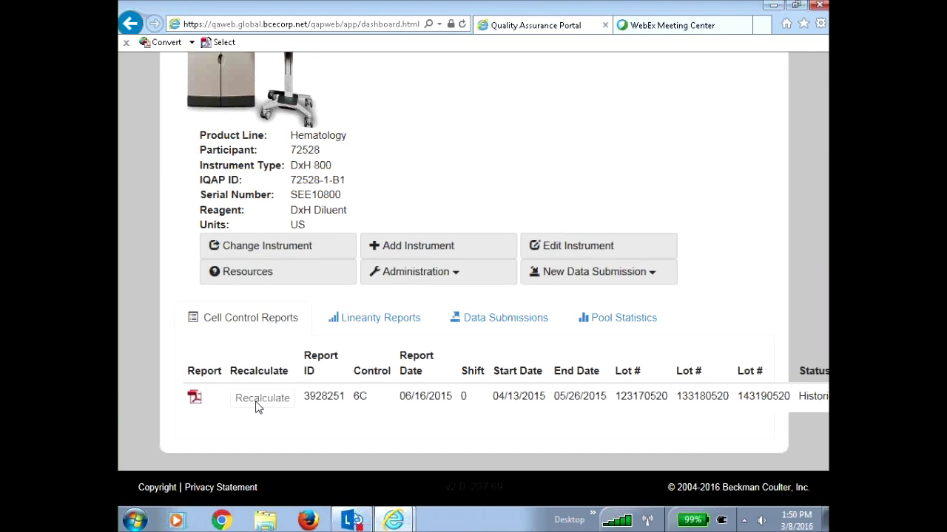
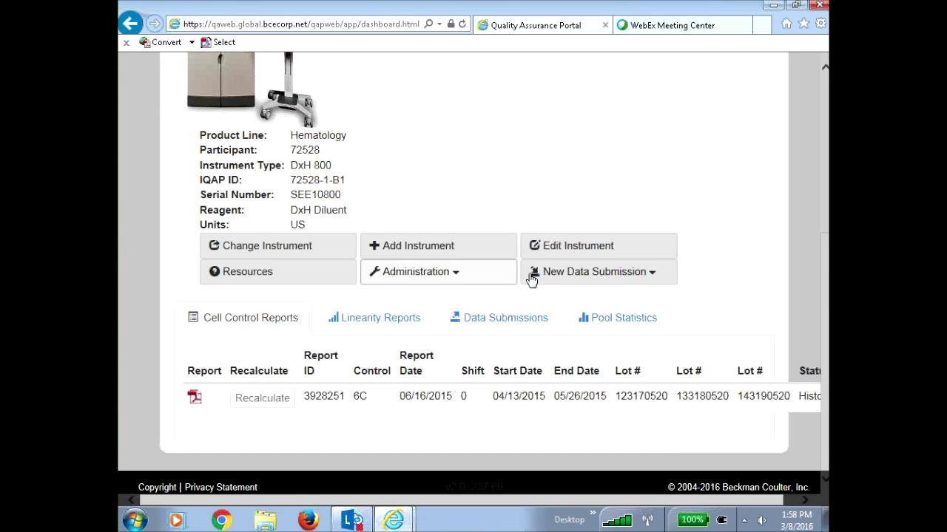
From the top of the DxH 800 dashboard, open the Contact Us page
{"action": "scroll", "coordinate": [581, 178], "scroll_direction": "up", "scroll_amount": 3}
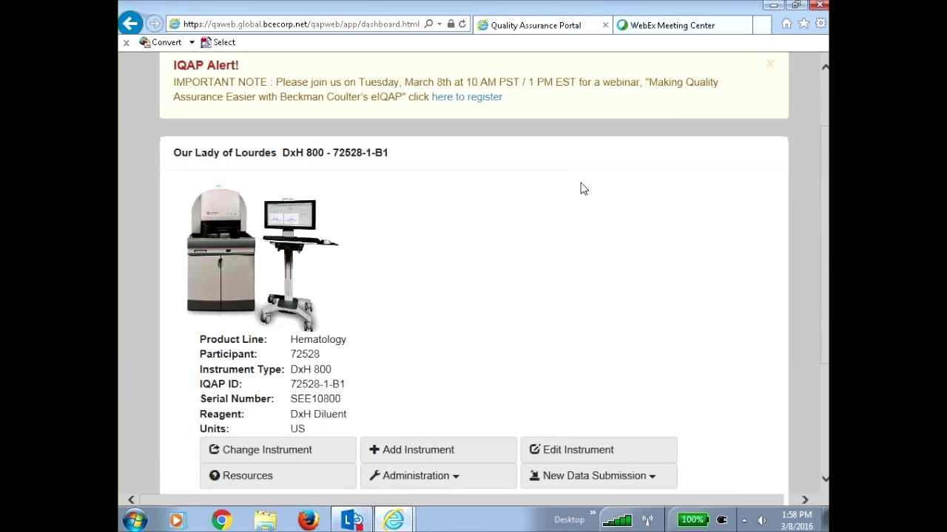
{"action": "scroll", "coordinate": [559, 294], "scroll_direction": "up", "scroll_amount": 2}
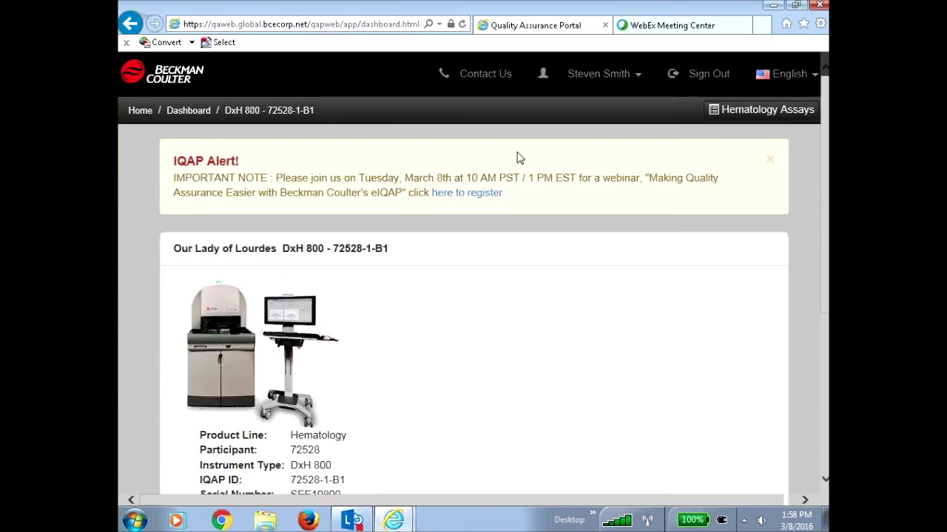
{"action": "left_click", "coordinate": [486, 78]}
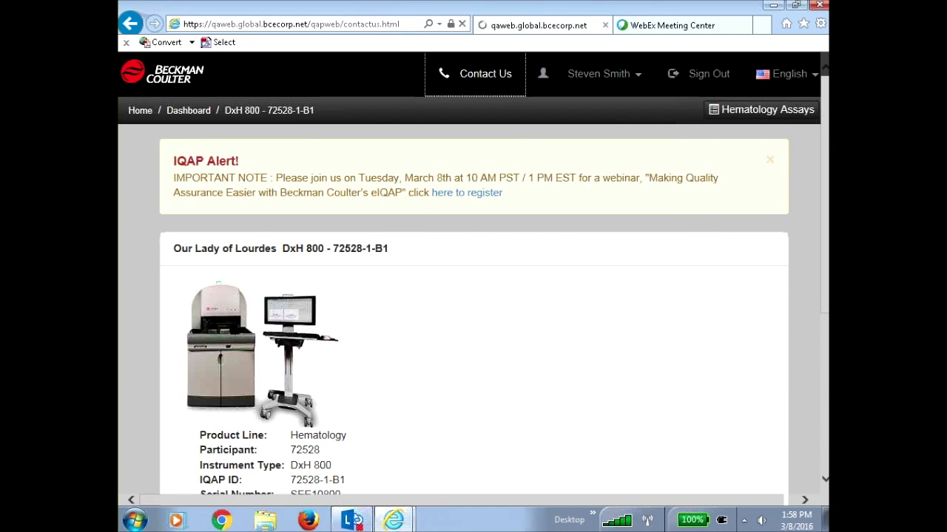